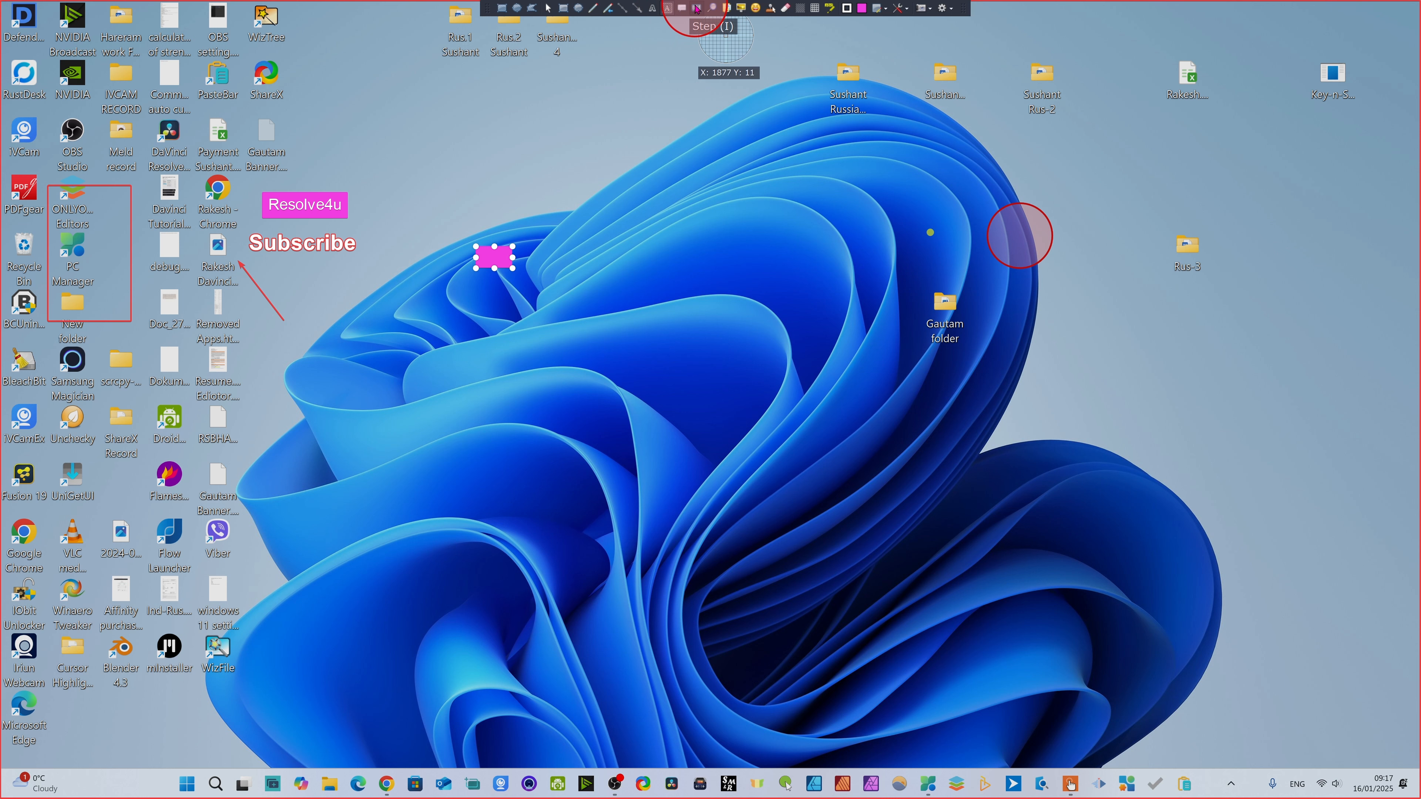
# - Place numbered step markers 1, 2 and 3 beside the OBS Studio icon, the Payment spreadsheet and the Doc_27 file
pyautogui.click(692, 10)
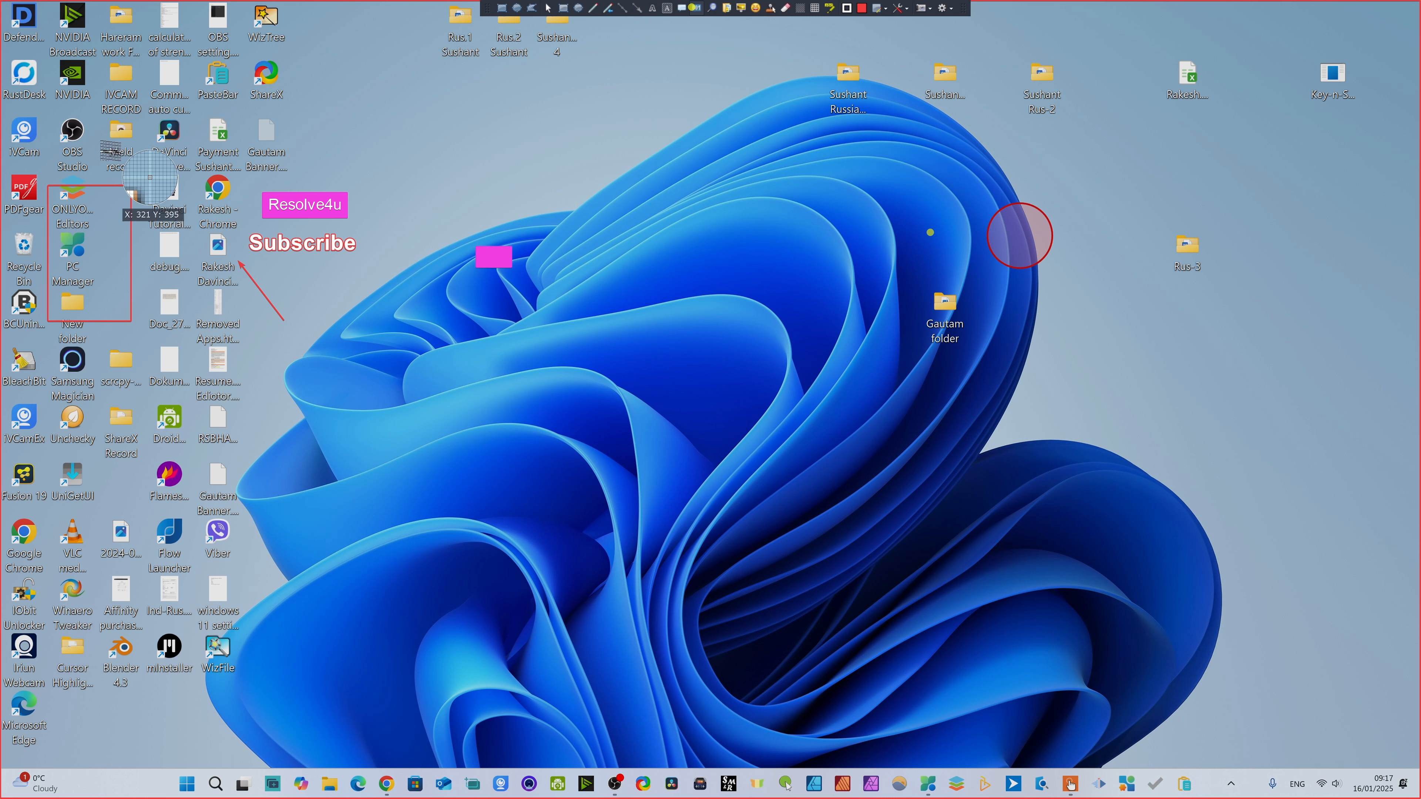
pyautogui.click(94, 128)
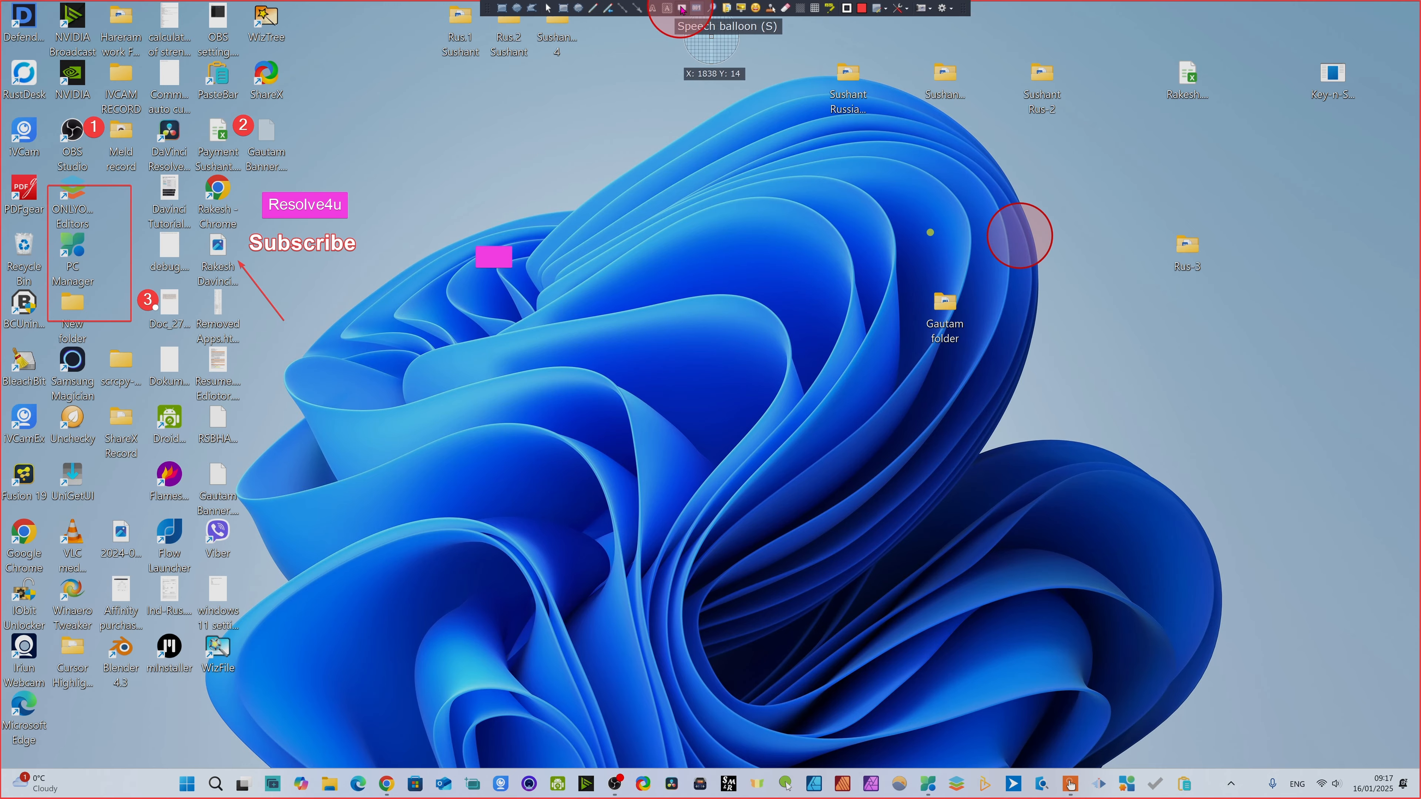
# - Add a speech balloon reading "ShareX tutorial" and position it below the tail of the red arrow
pyautogui.click(682, 9)
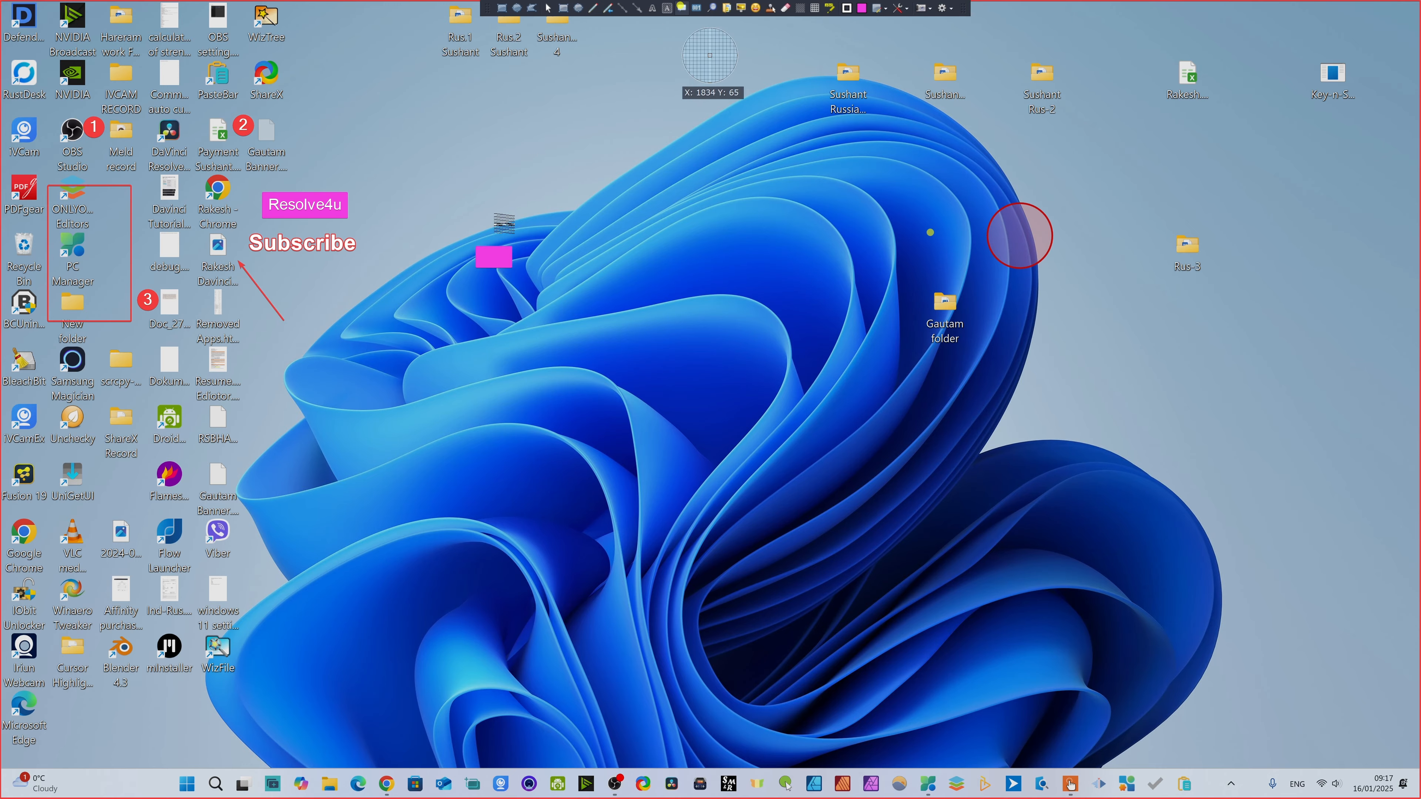
pyautogui.click(312, 350)
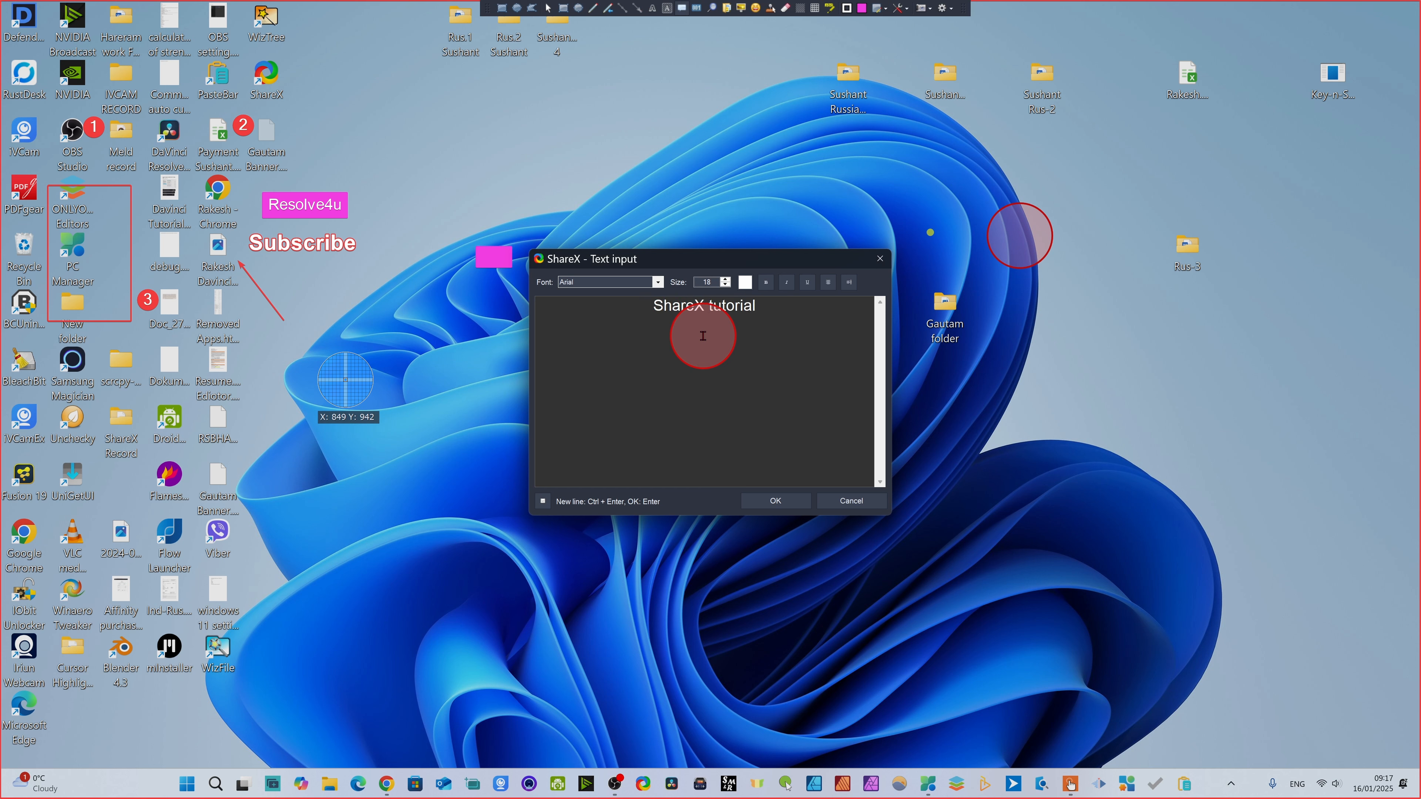
pyautogui.click(766, 500)
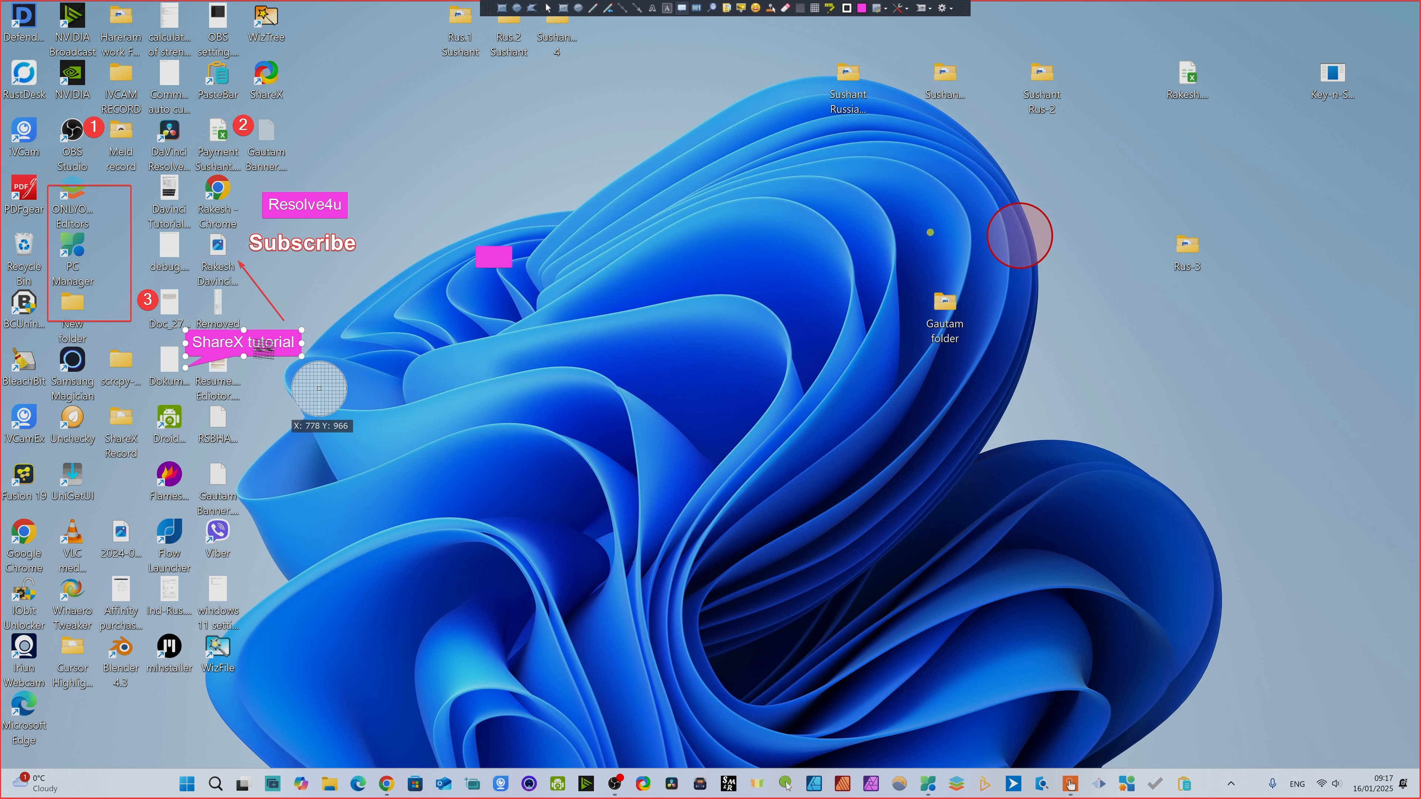
pyautogui.moveTo(229, 343); pyautogui.dragTo(285, 349)
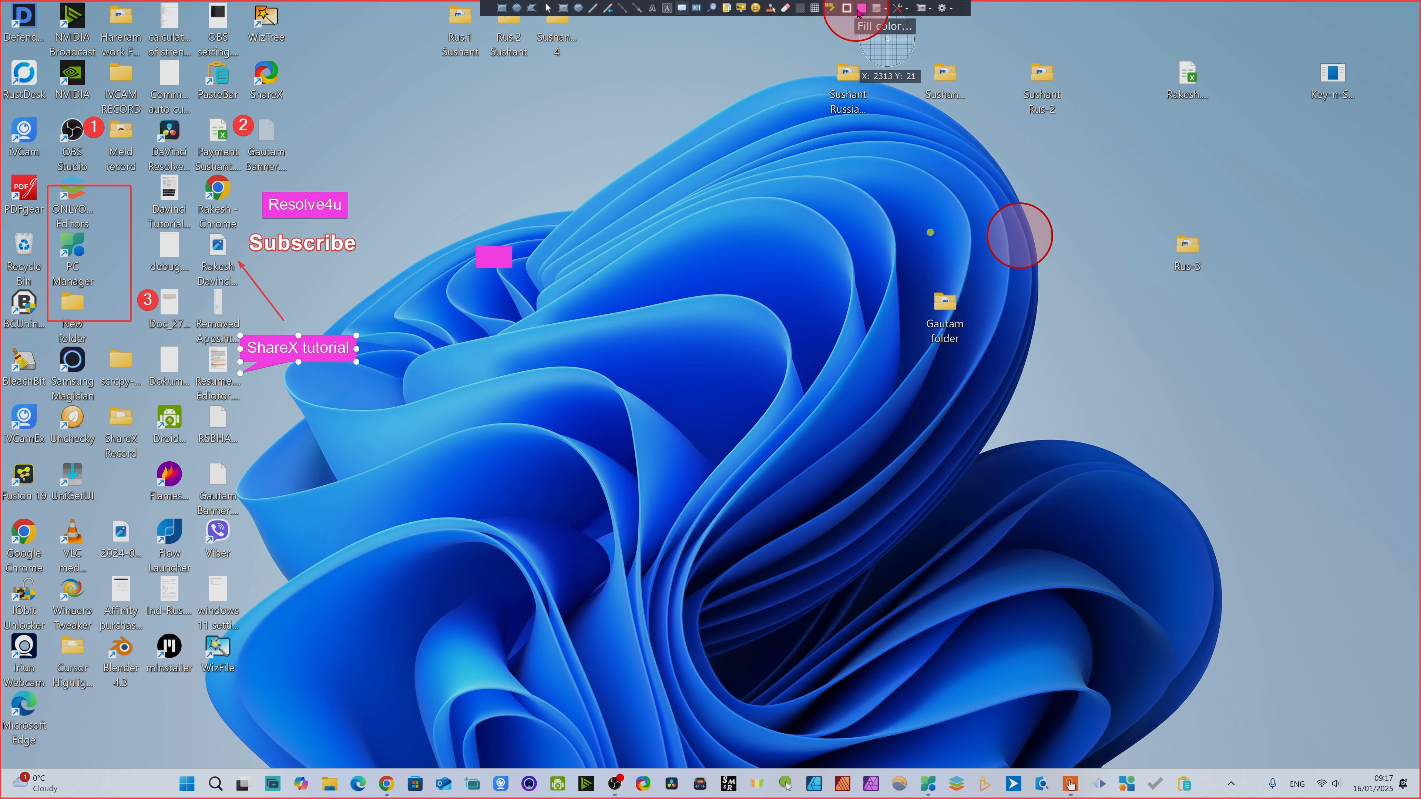
# - Set the "ShareX tutorial" balloon's fill color to turquoise, hex 3CF2A3
pyautogui.click(860, 9)
pyautogui.click(669, 385)
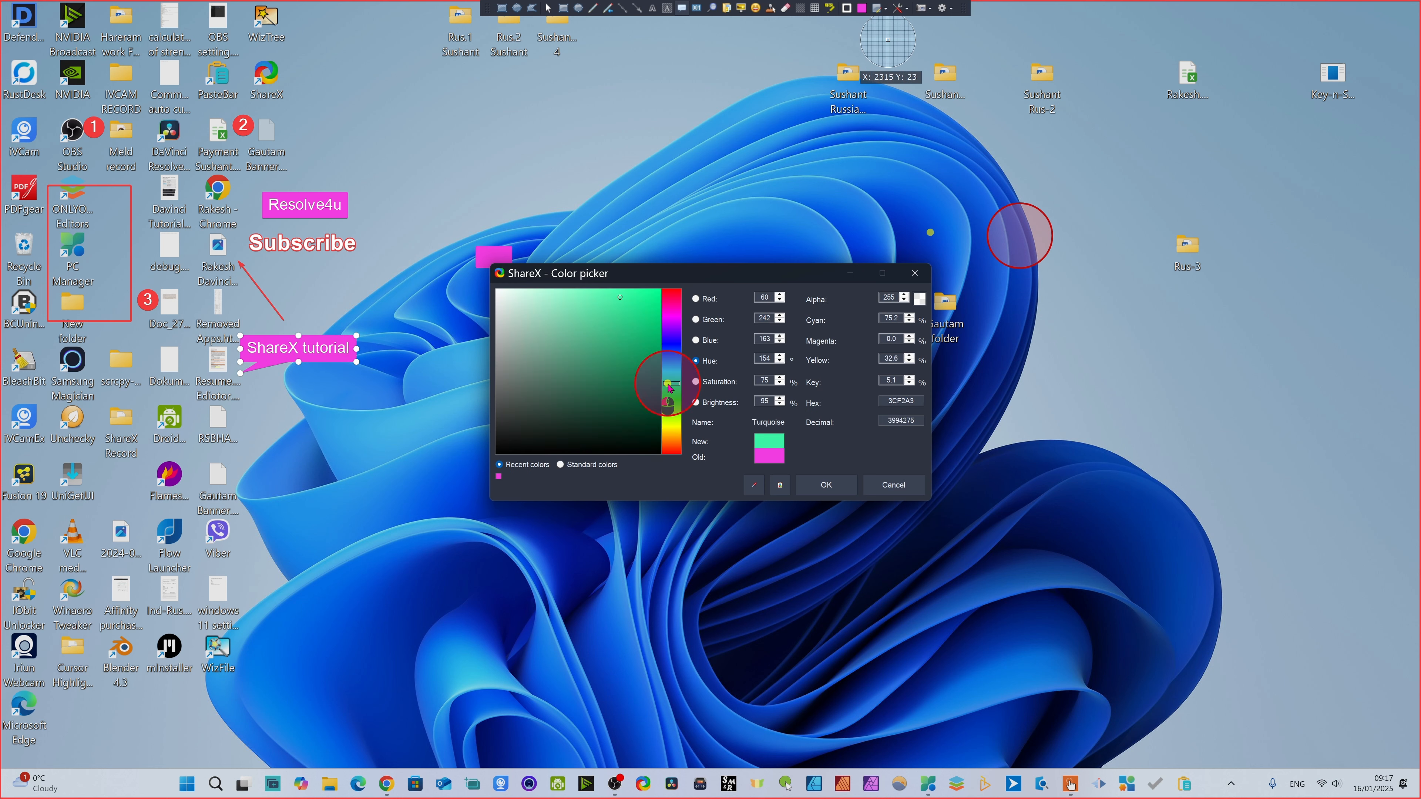
pyautogui.click(828, 485)
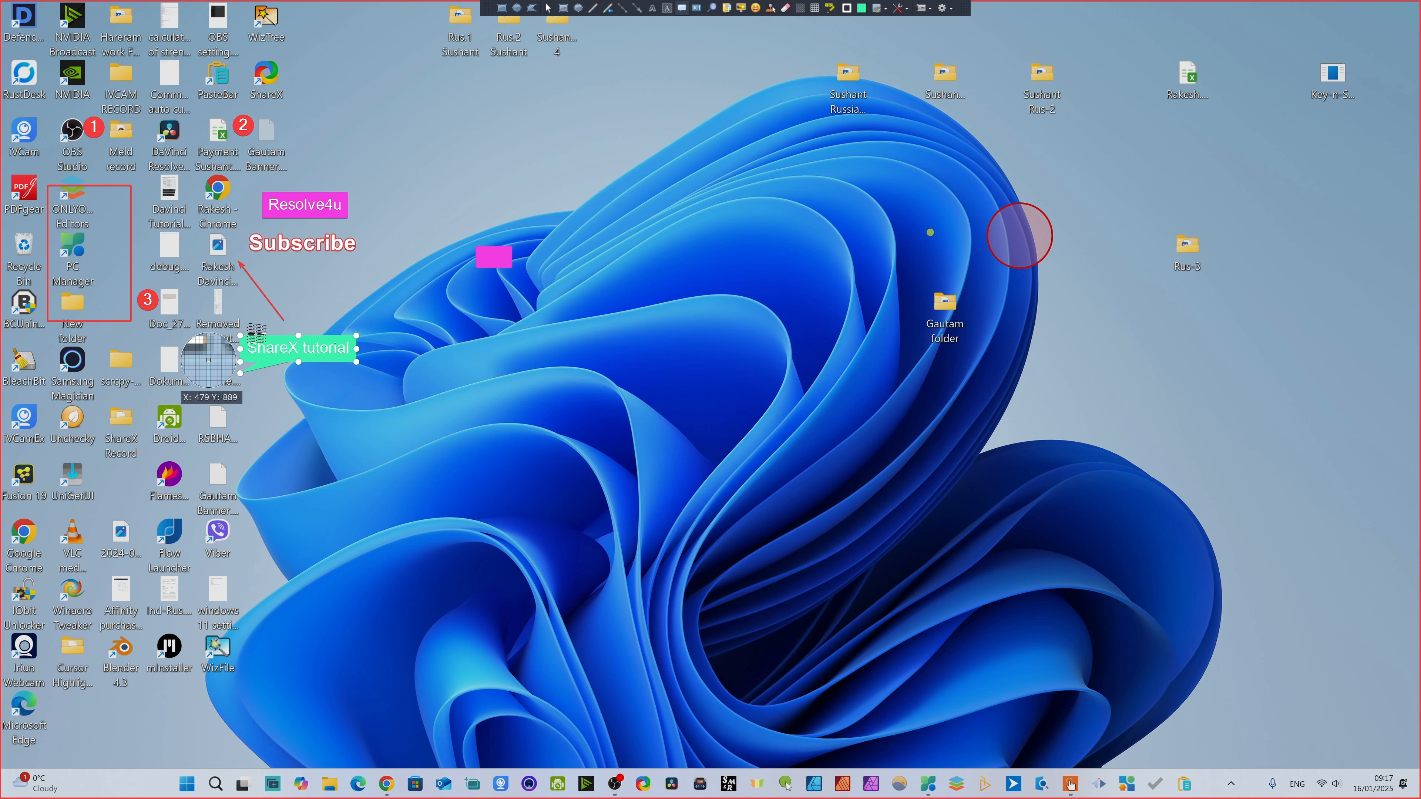
# - Set the "ShareX tutorial" balloon's text color to crimson, hex DF1313, and nudge the balloon slightly
pyautogui.doubleClick(277, 356)
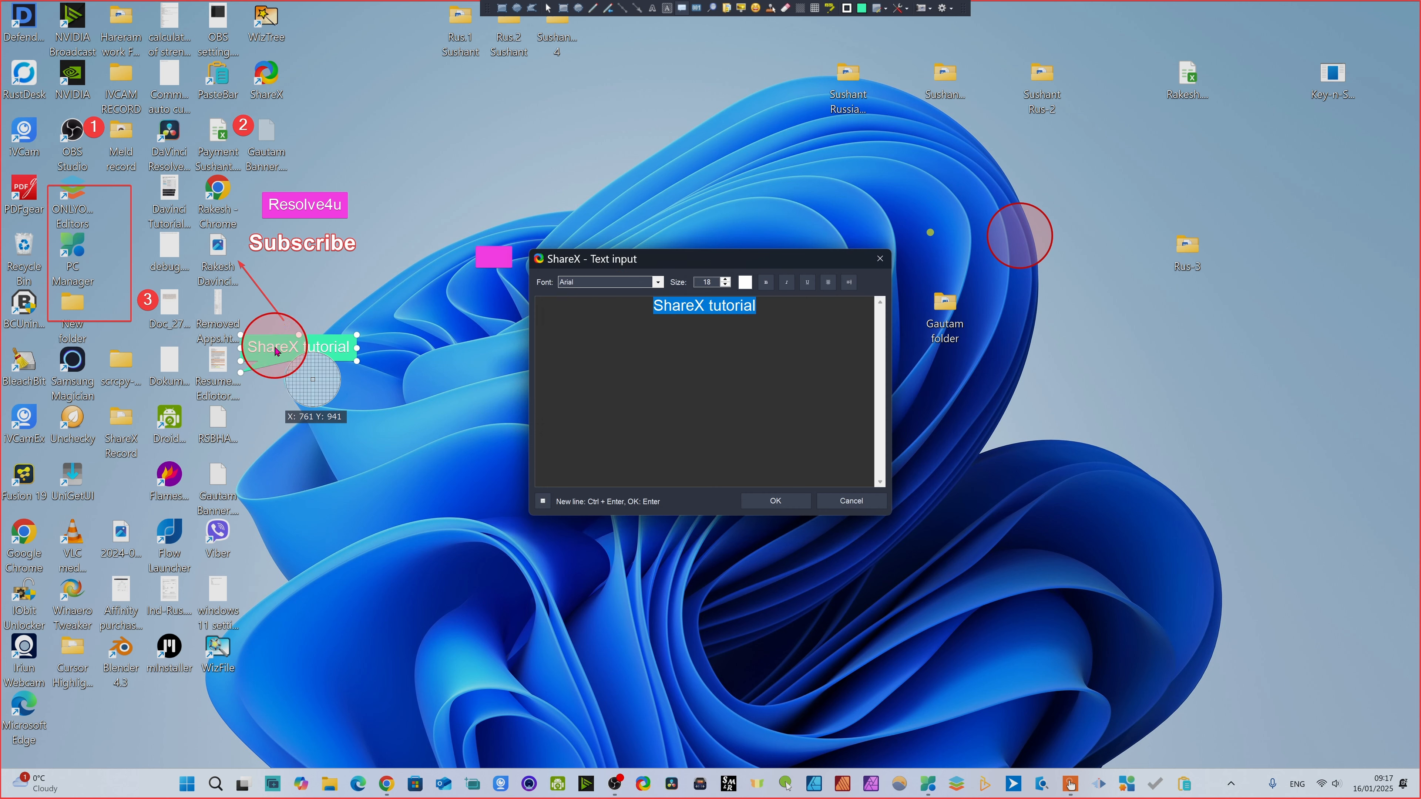
pyautogui.click(745, 282)
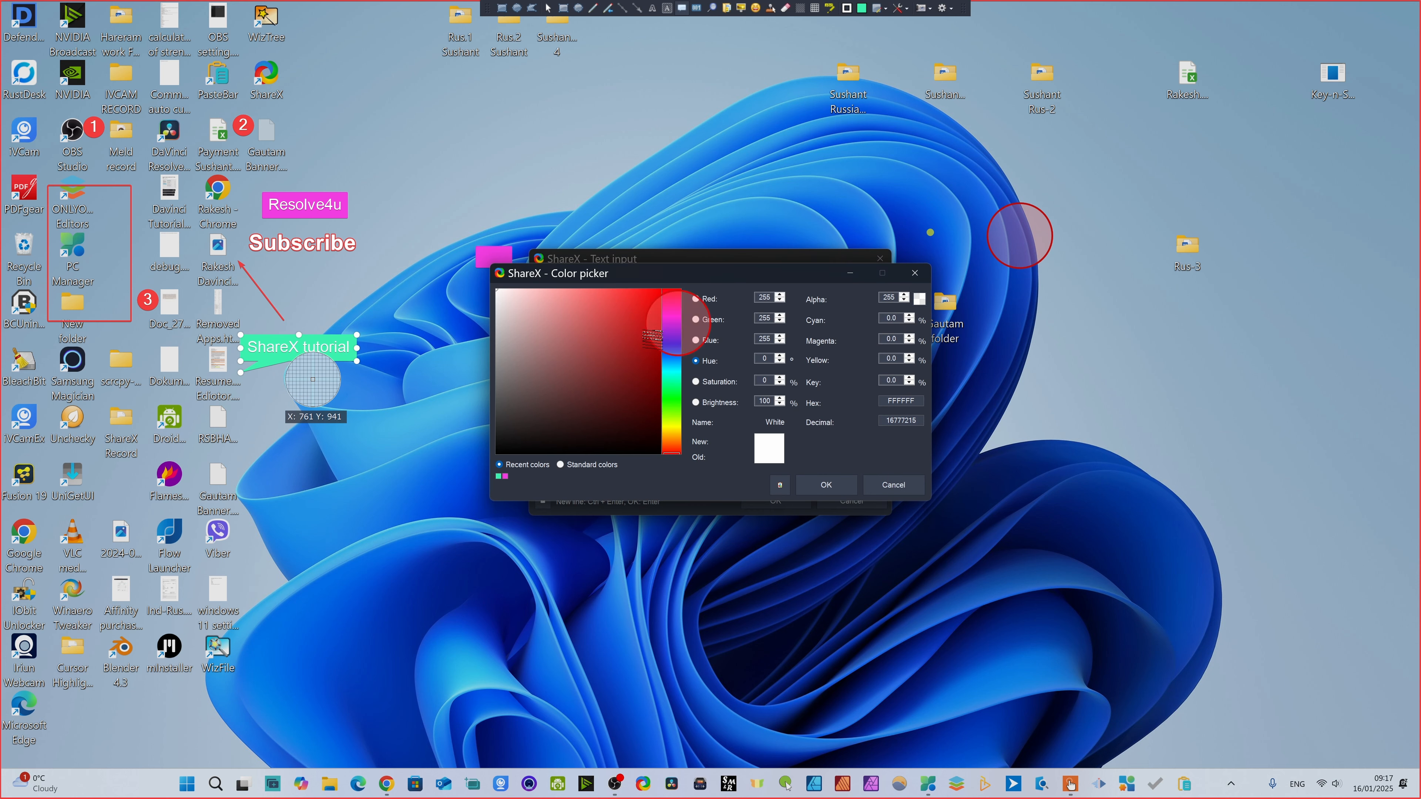
pyautogui.press('Escape')
pyautogui.click(746, 282)
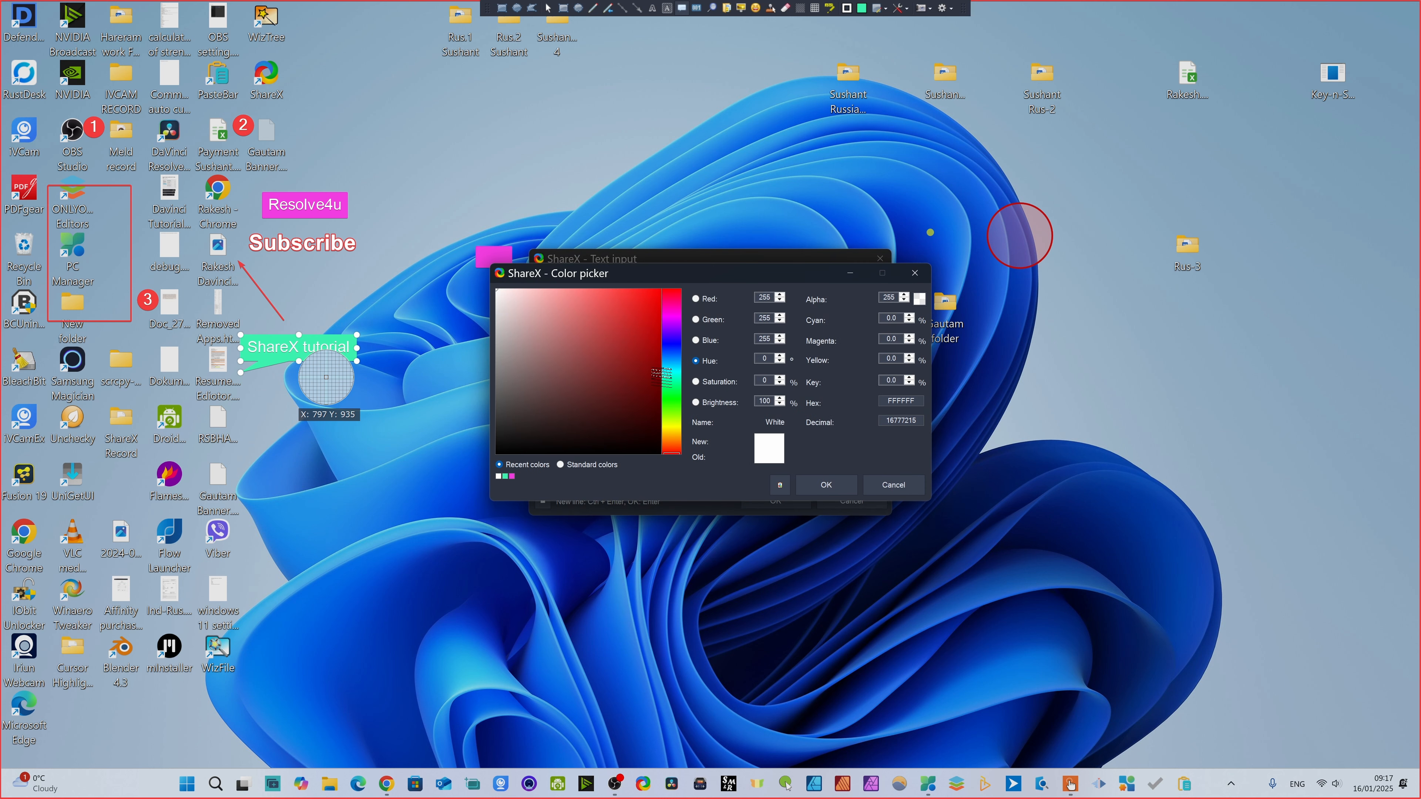
pyautogui.click(823, 496)
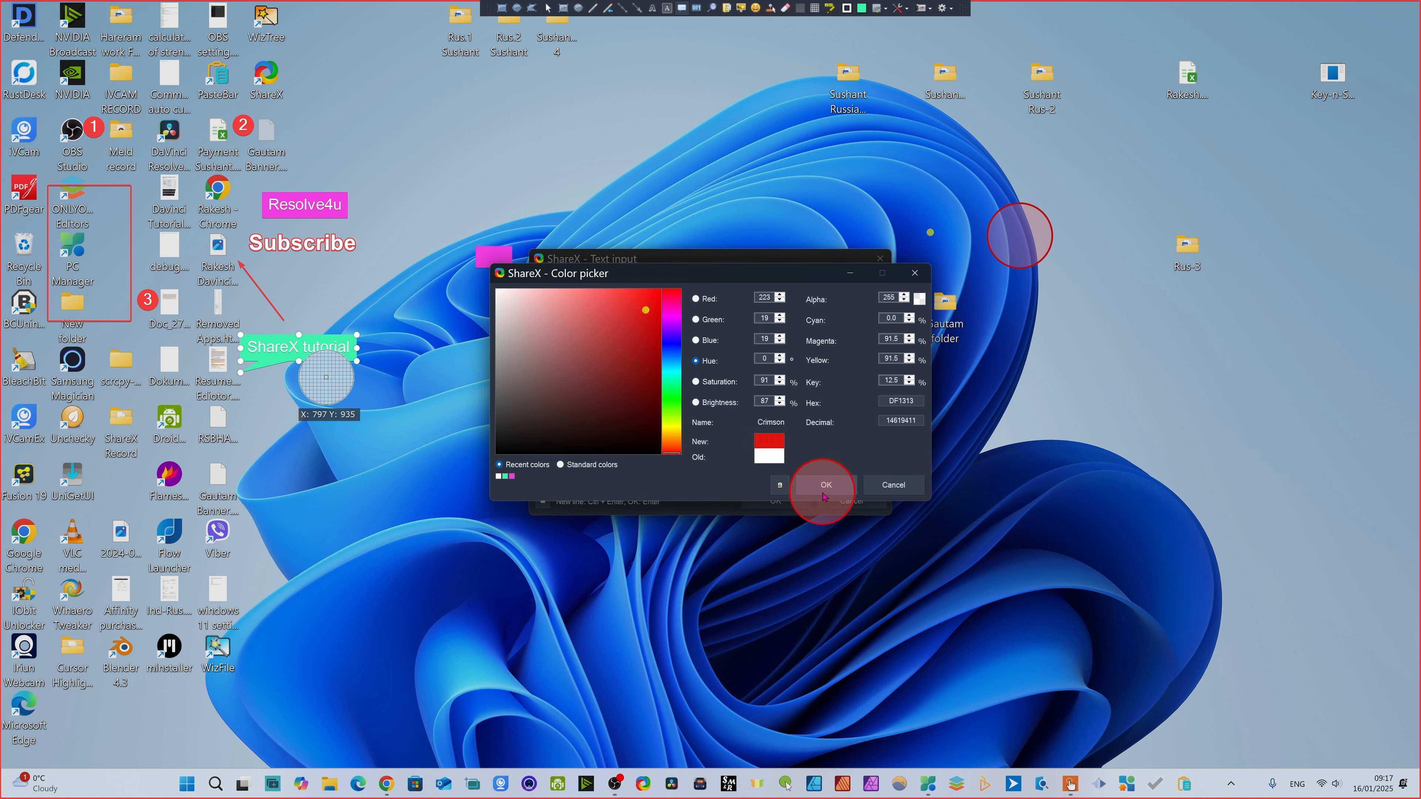
pyautogui.click(775, 499)
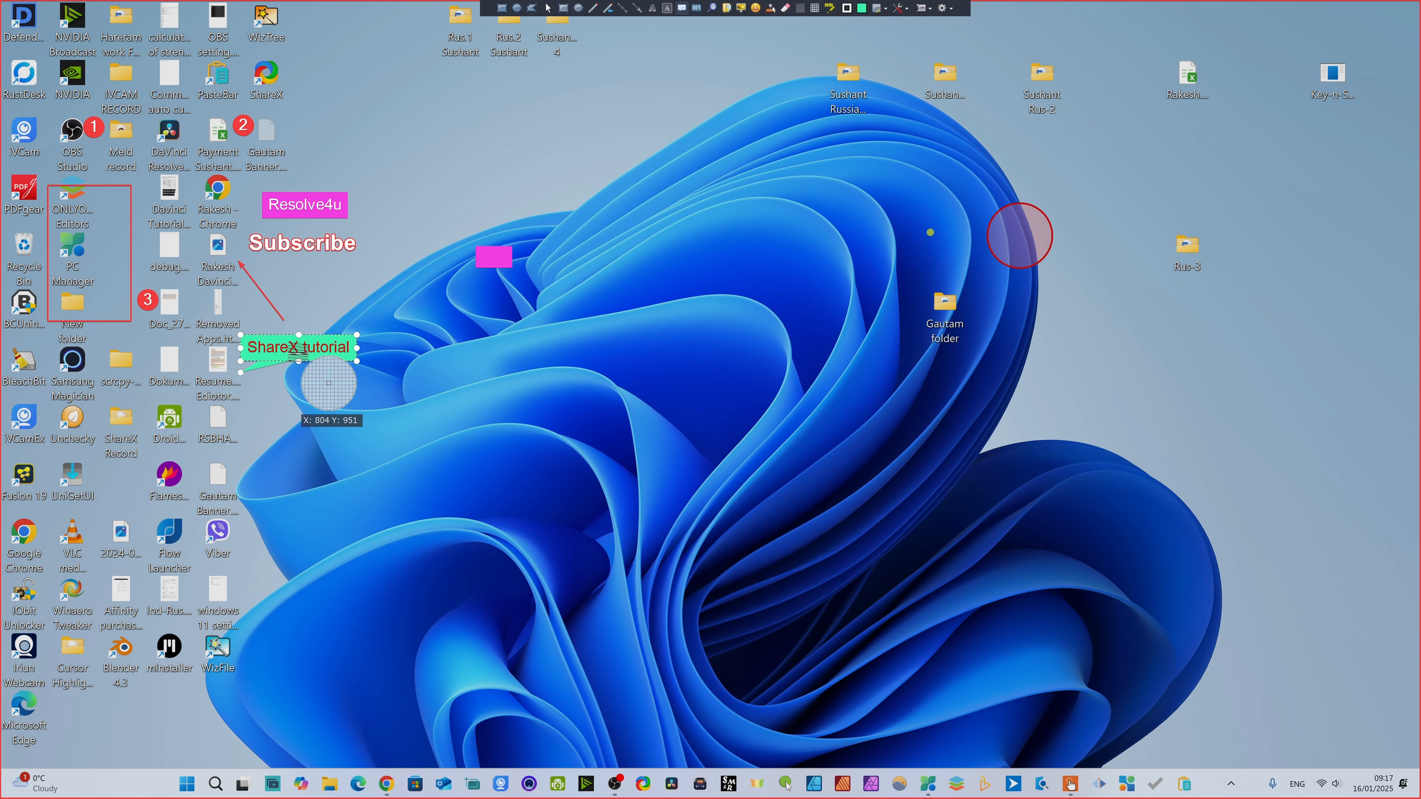
pyautogui.moveTo(321, 381)
pyautogui.mouseDown()
pyautogui.moveTo(313, 178)
pyautogui.moveTo(353, 149)
pyautogui.moveTo(316, 382)
pyautogui.mouseUp()
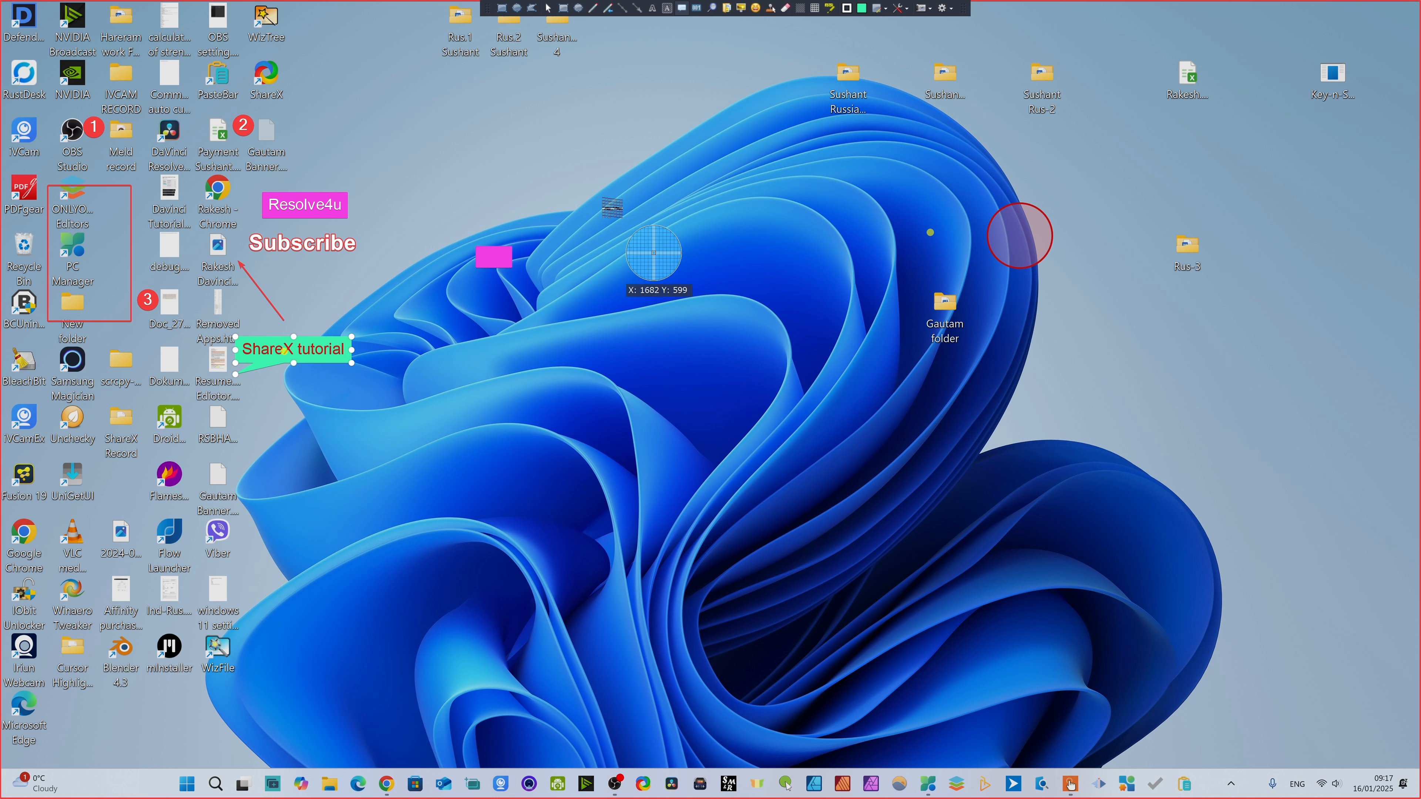
pyautogui.doubleClick(505, 263)
pyautogui.press('Escape')
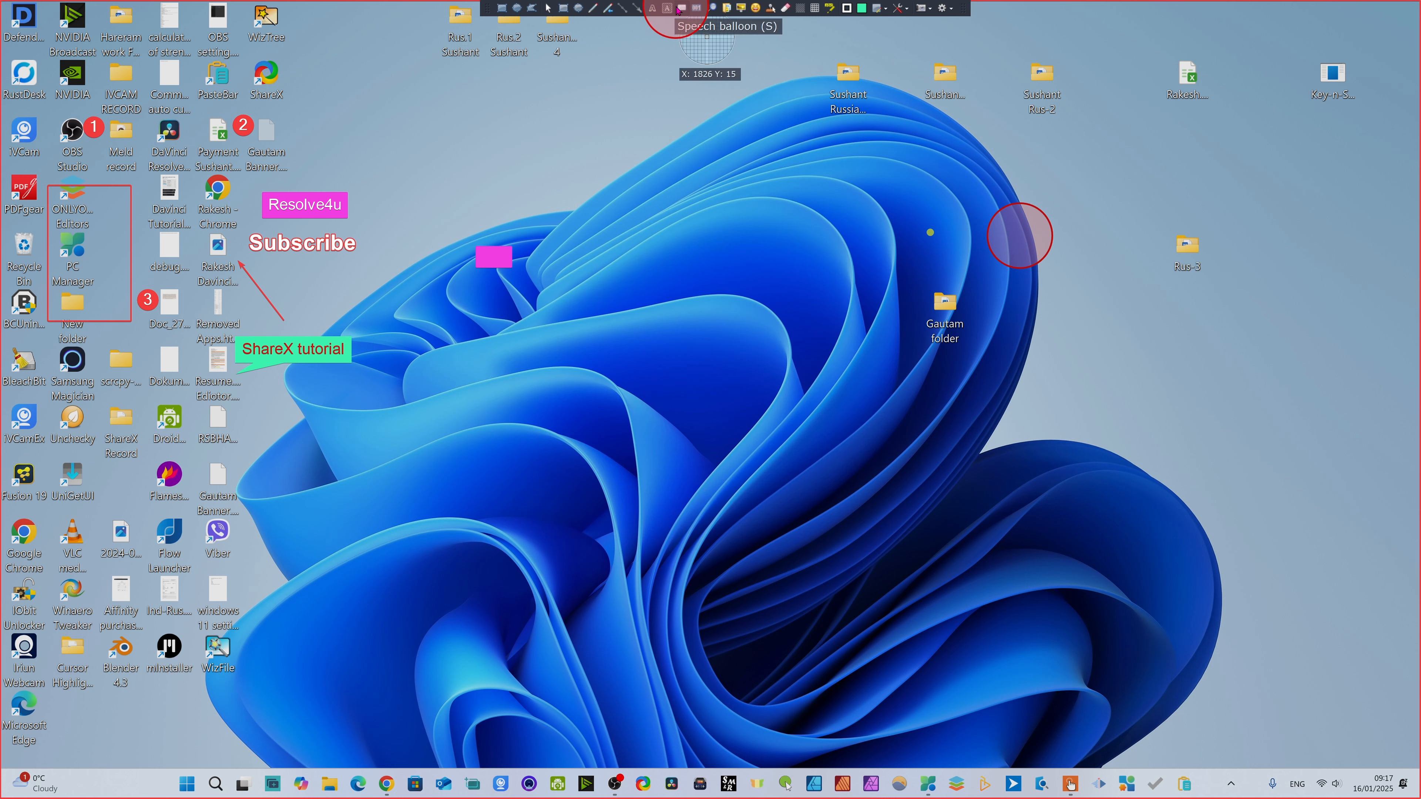
# - Draw a round magnifier over the purple flame desktop icon and adjust it so the icon and its label are enlarged inside
pyautogui.click(711, 9)
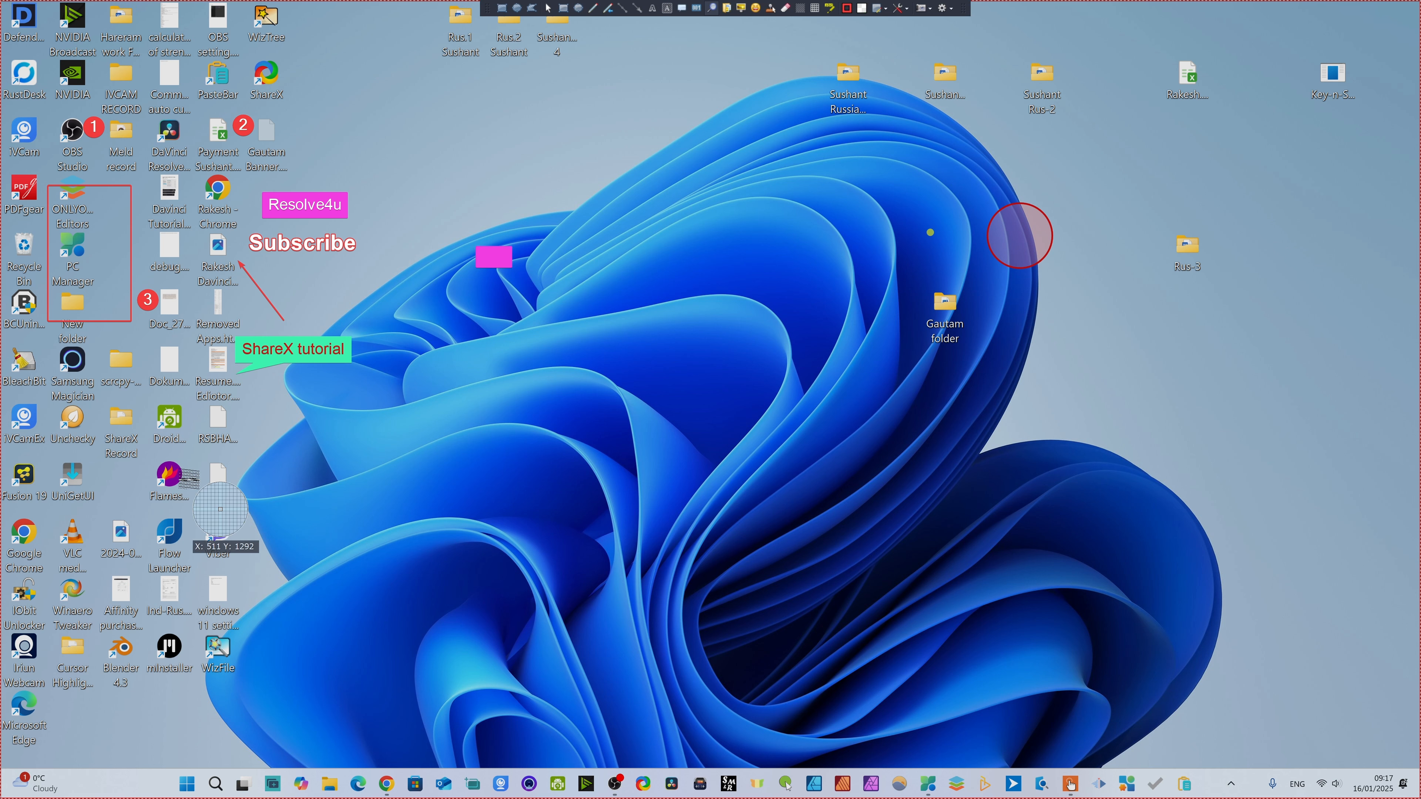
pyautogui.moveTo(137, 461); pyautogui.dragTo(249, 525)
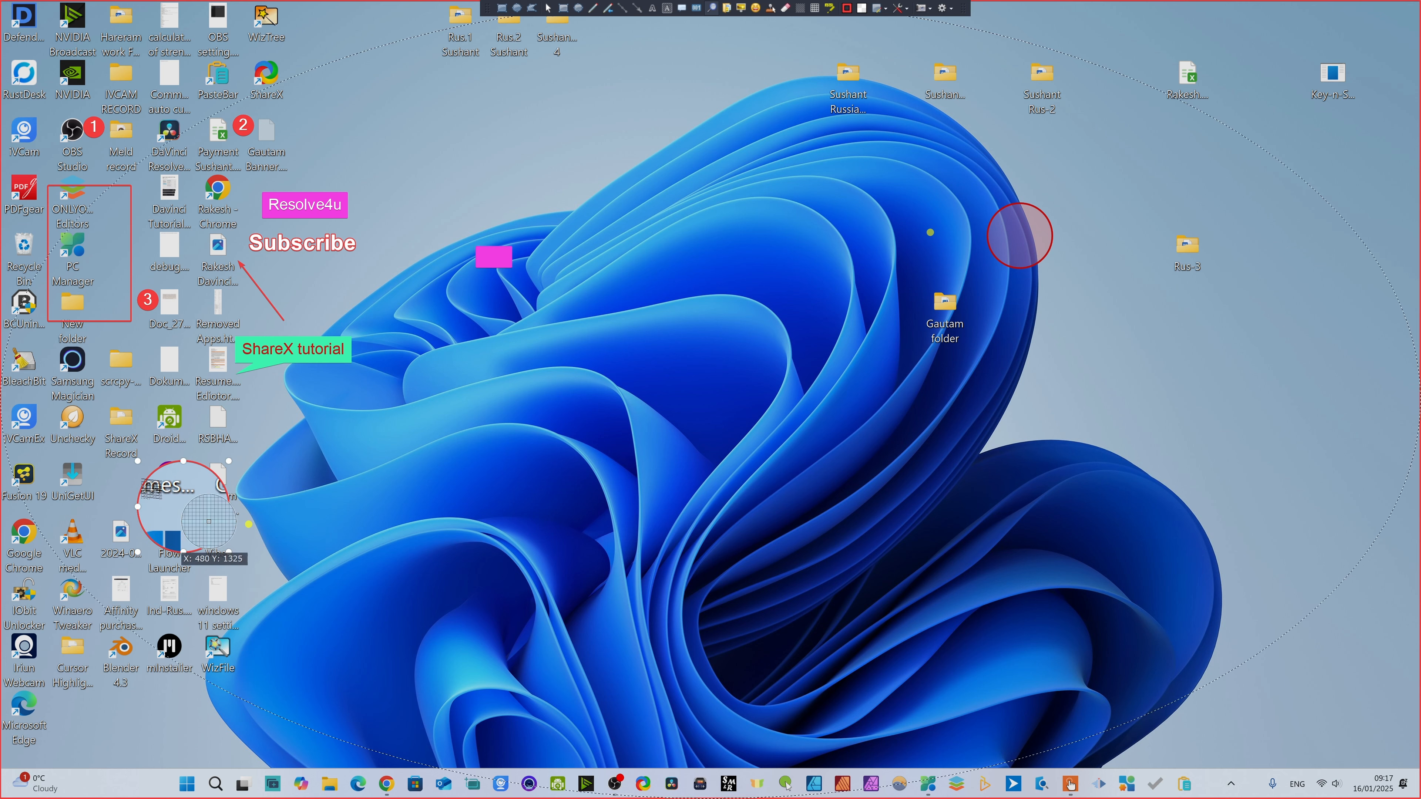
pyautogui.click(164, 498)
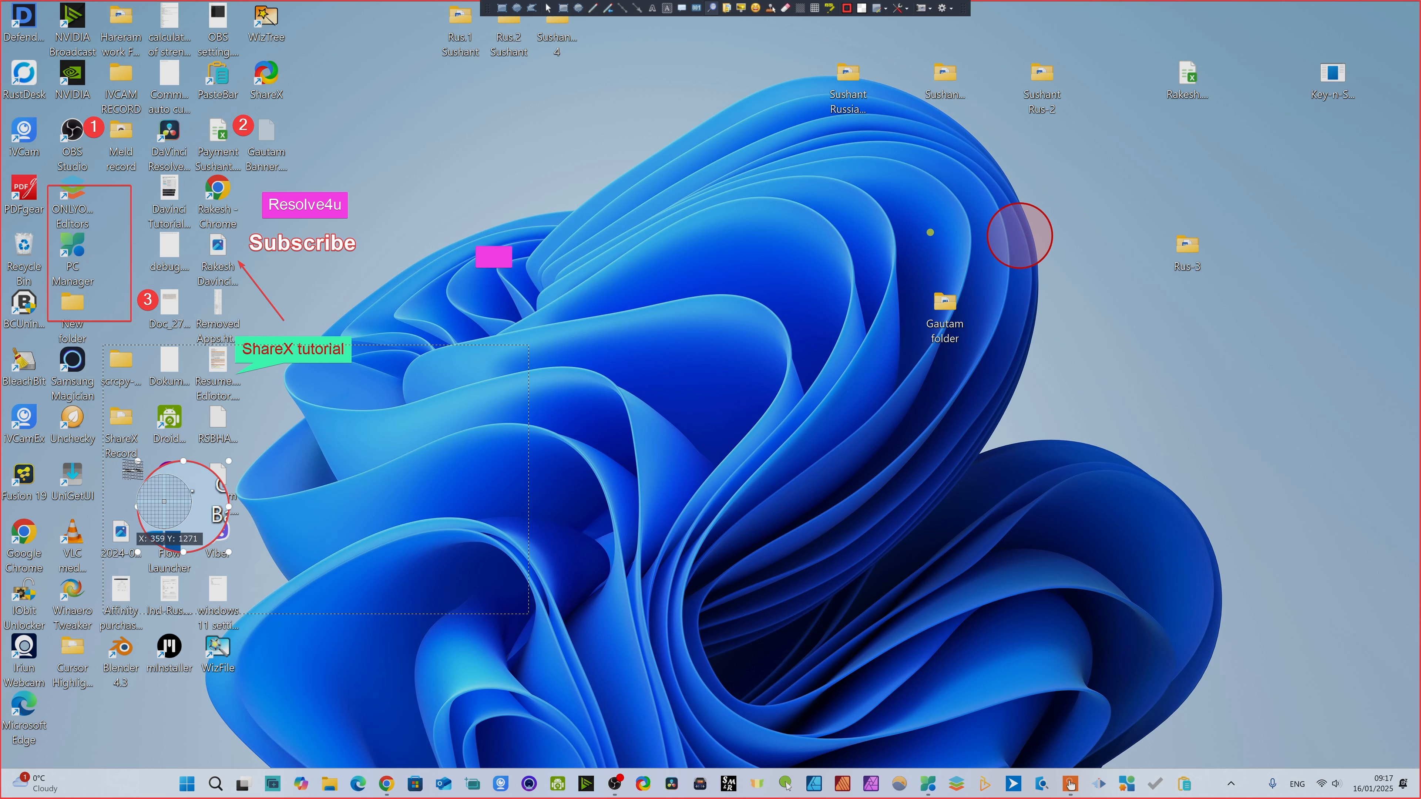
pyautogui.moveTo(162, 494); pyautogui.dragTo(168, 551)
pyautogui.click(451, 484)
pyautogui.rightClick(1022, 442)
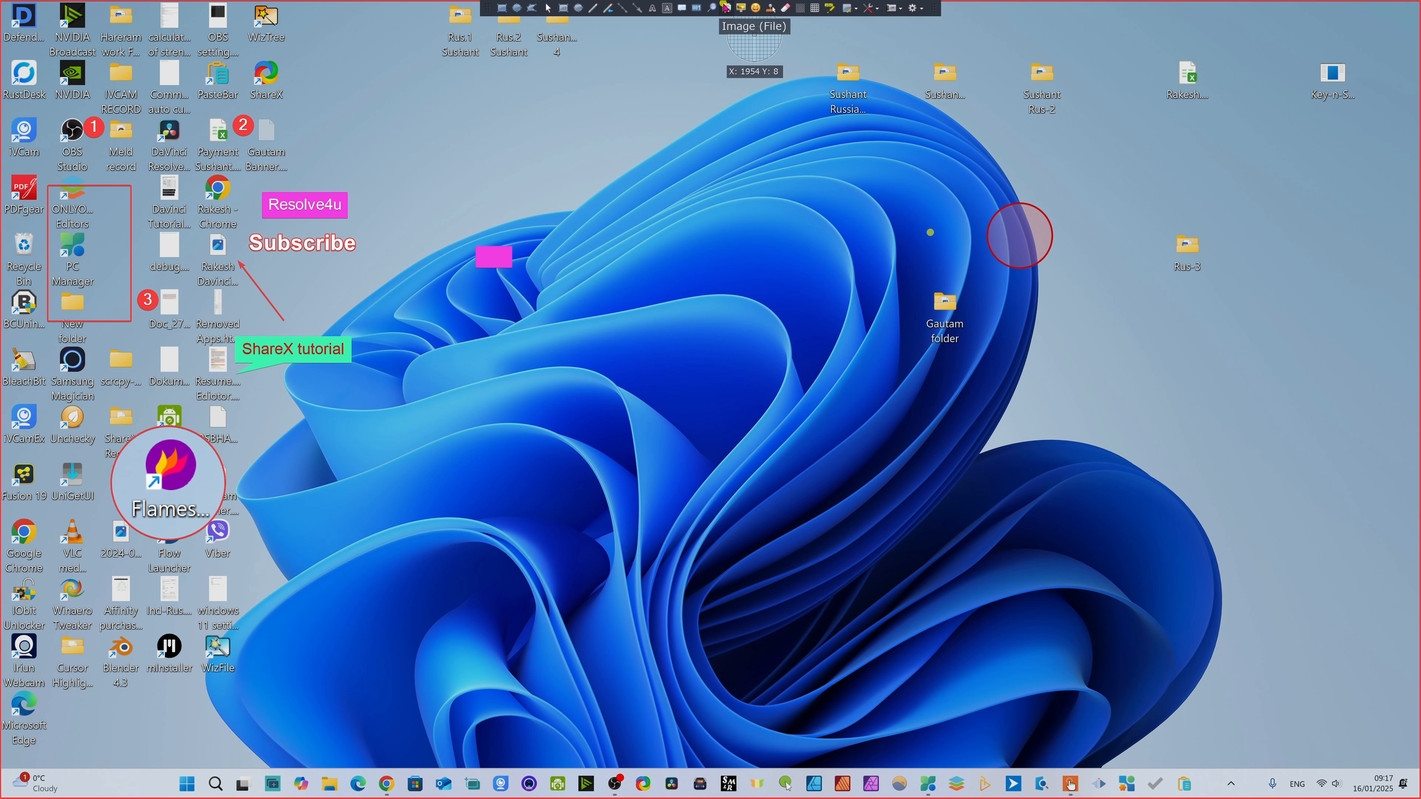
# - Insert the image file "5 best Video Edotors revised thumb.png" from the Youtube Thumbnail folder on drive F:
pyautogui.click(728, 10)
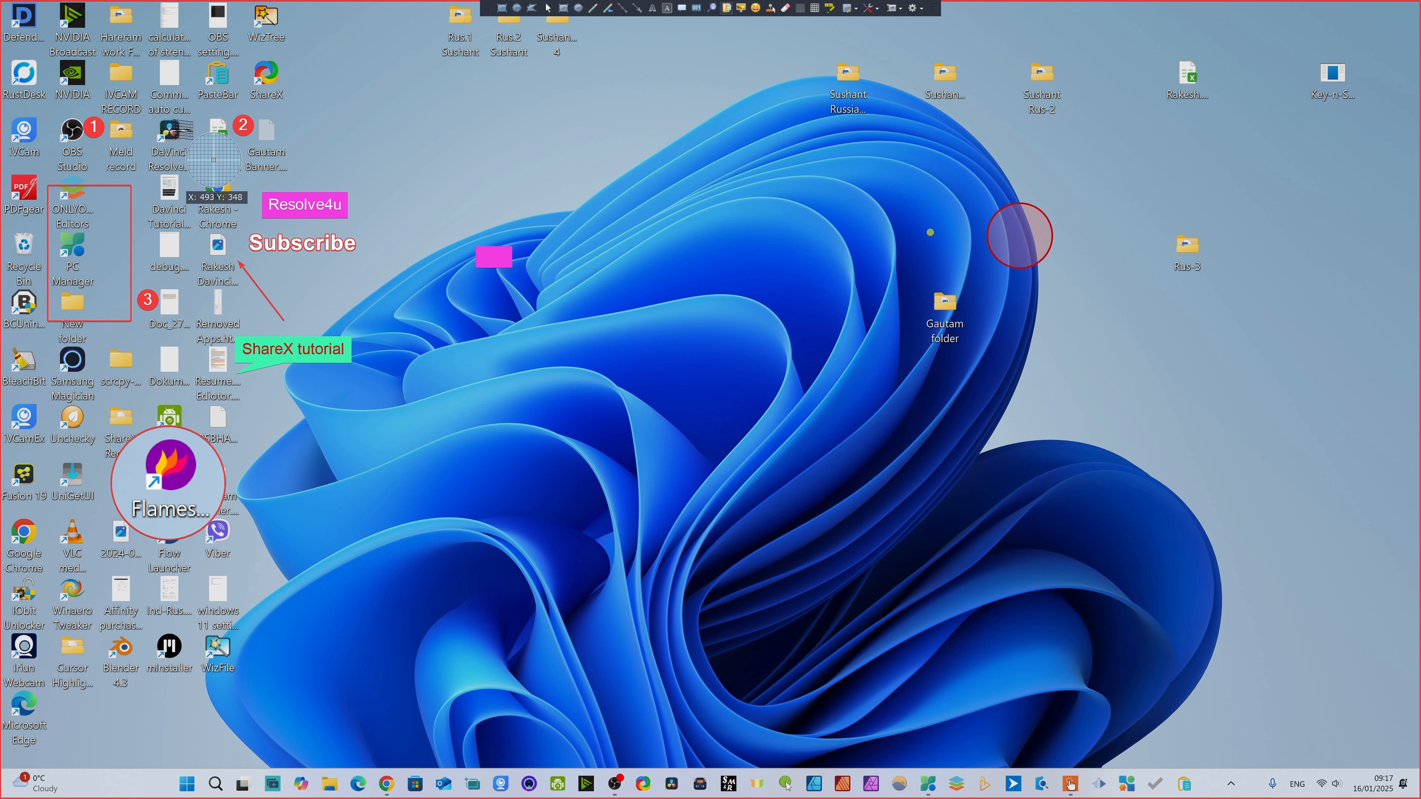
pyautogui.click(337, 136)
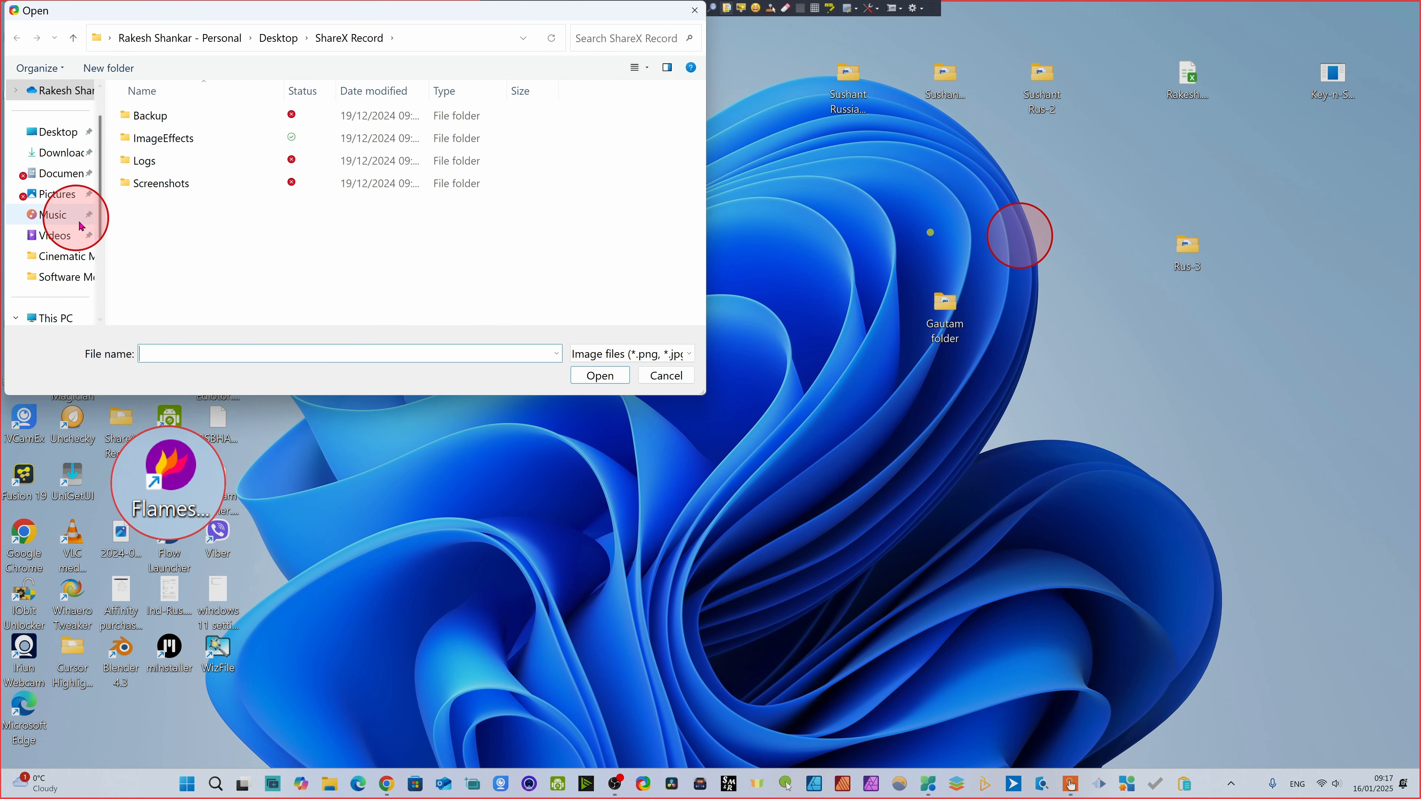
pyautogui.scroll(-2, 62, 249)
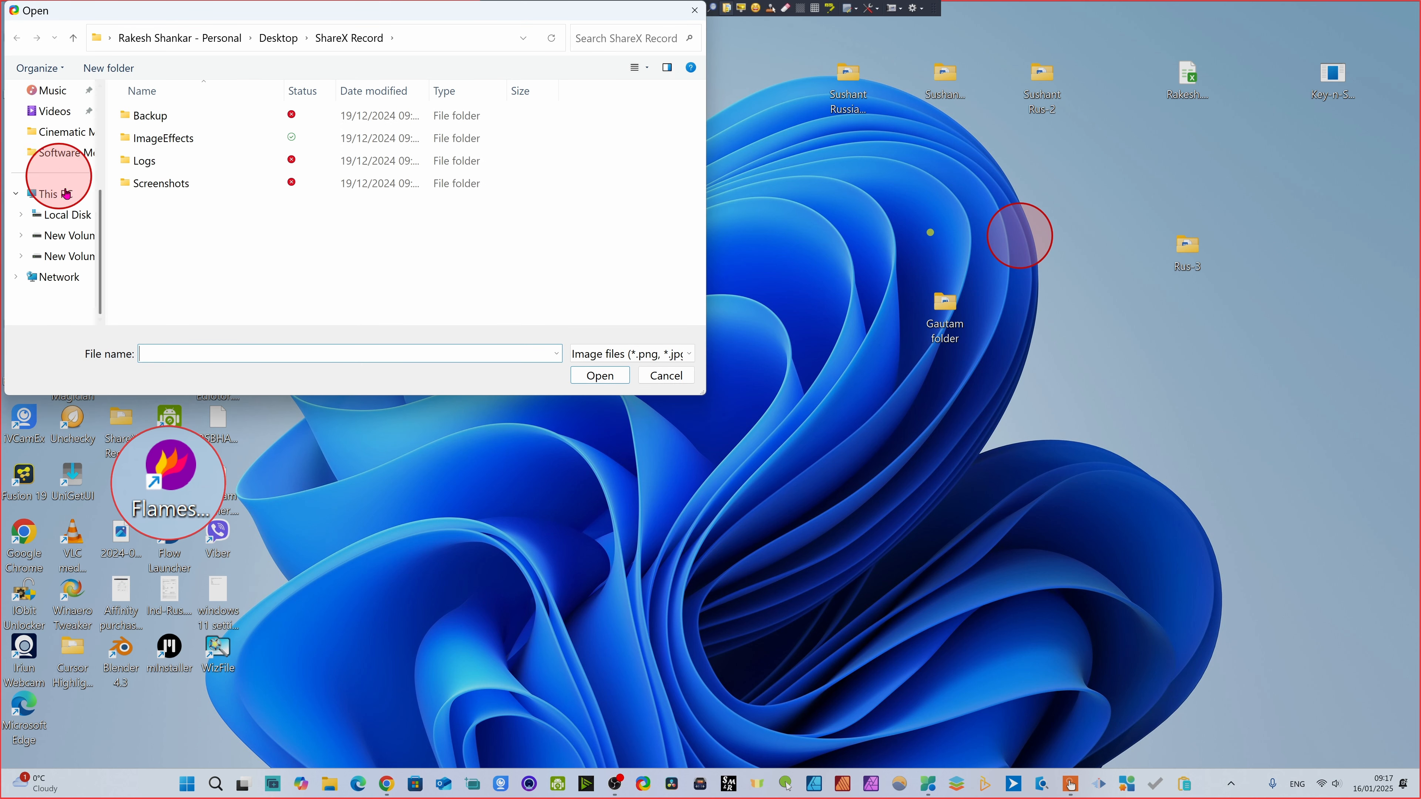
pyautogui.click(81, 265)
pyautogui.scroll(-10, 253, 301)
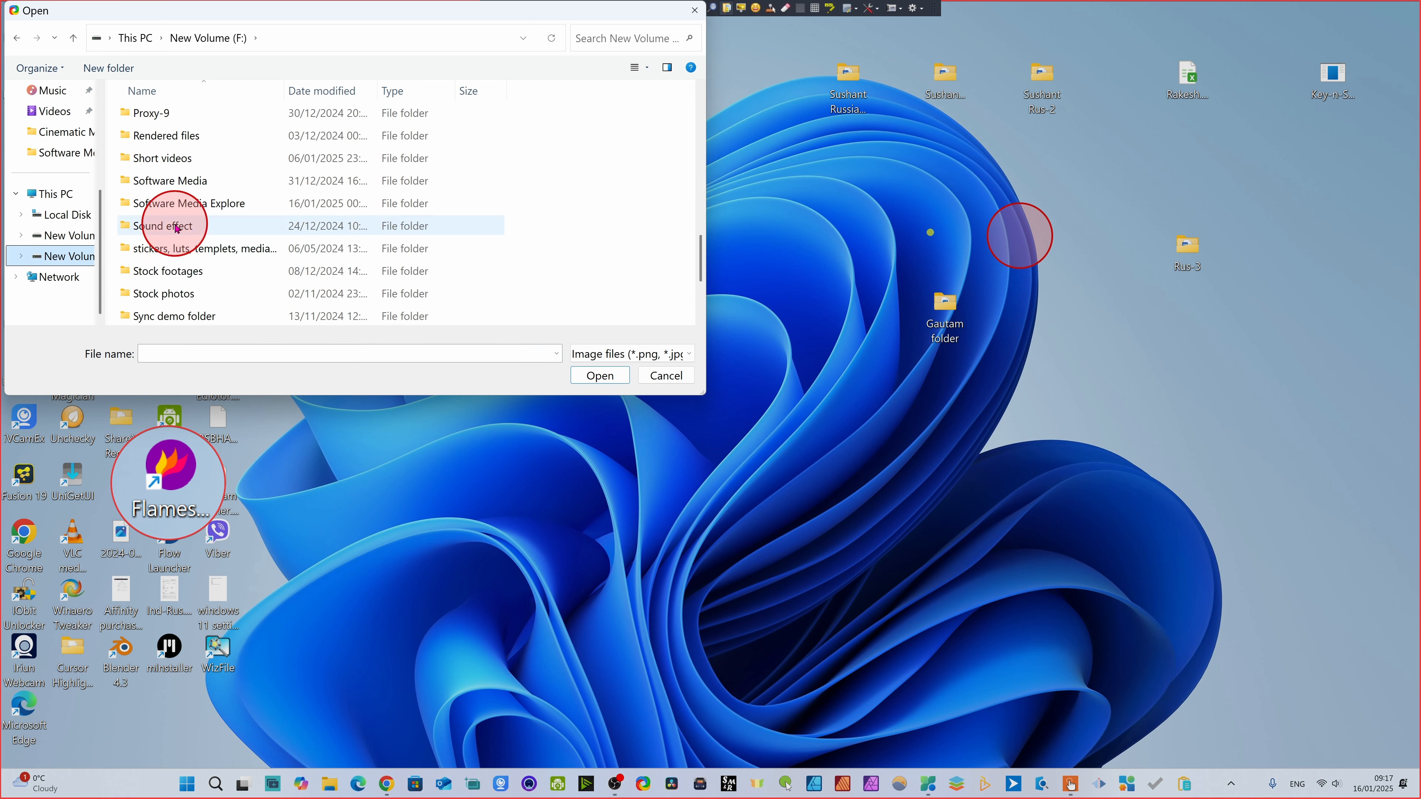
pyautogui.click(186, 292)
pyautogui.doubleClick(191, 292)
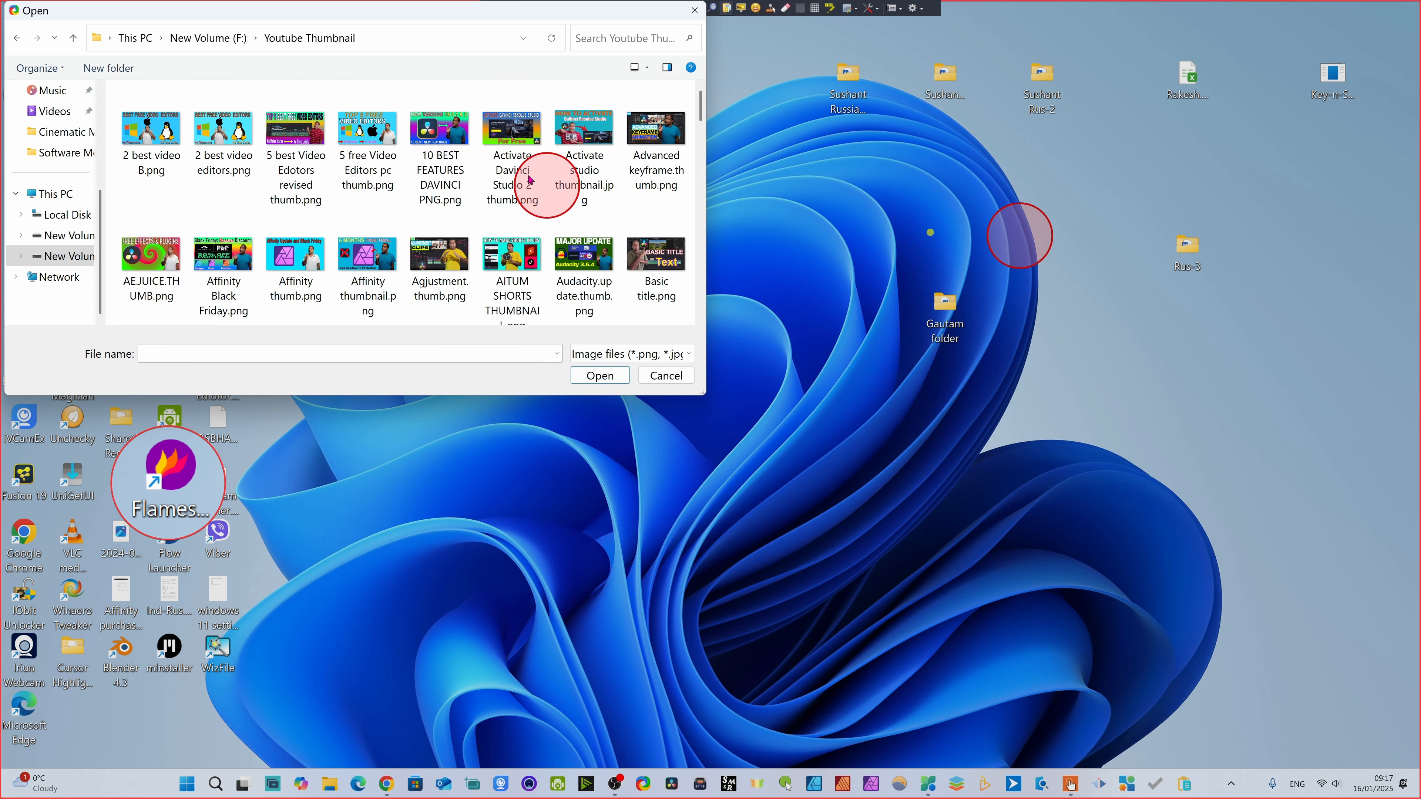
pyautogui.click(288, 138)
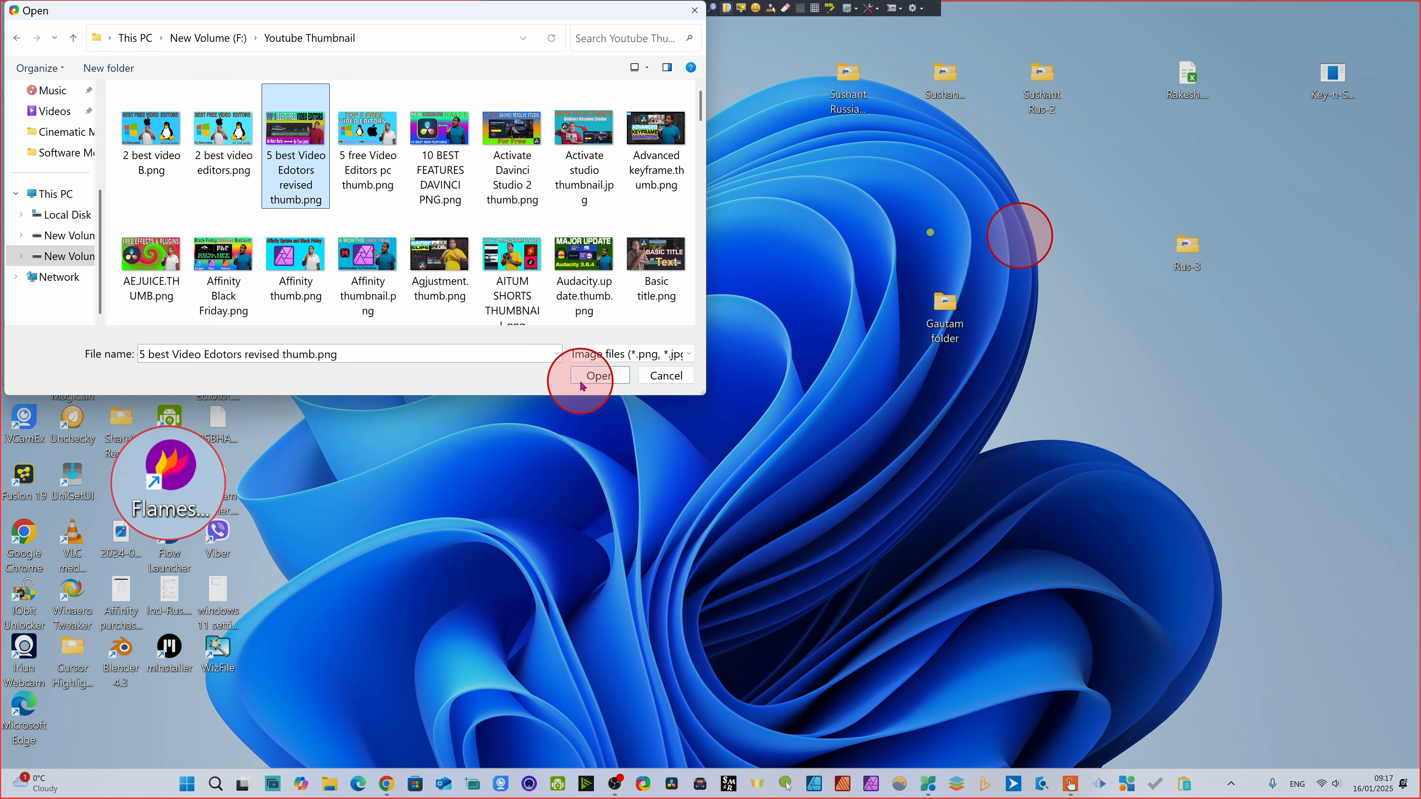
pyautogui.click(594, 375)
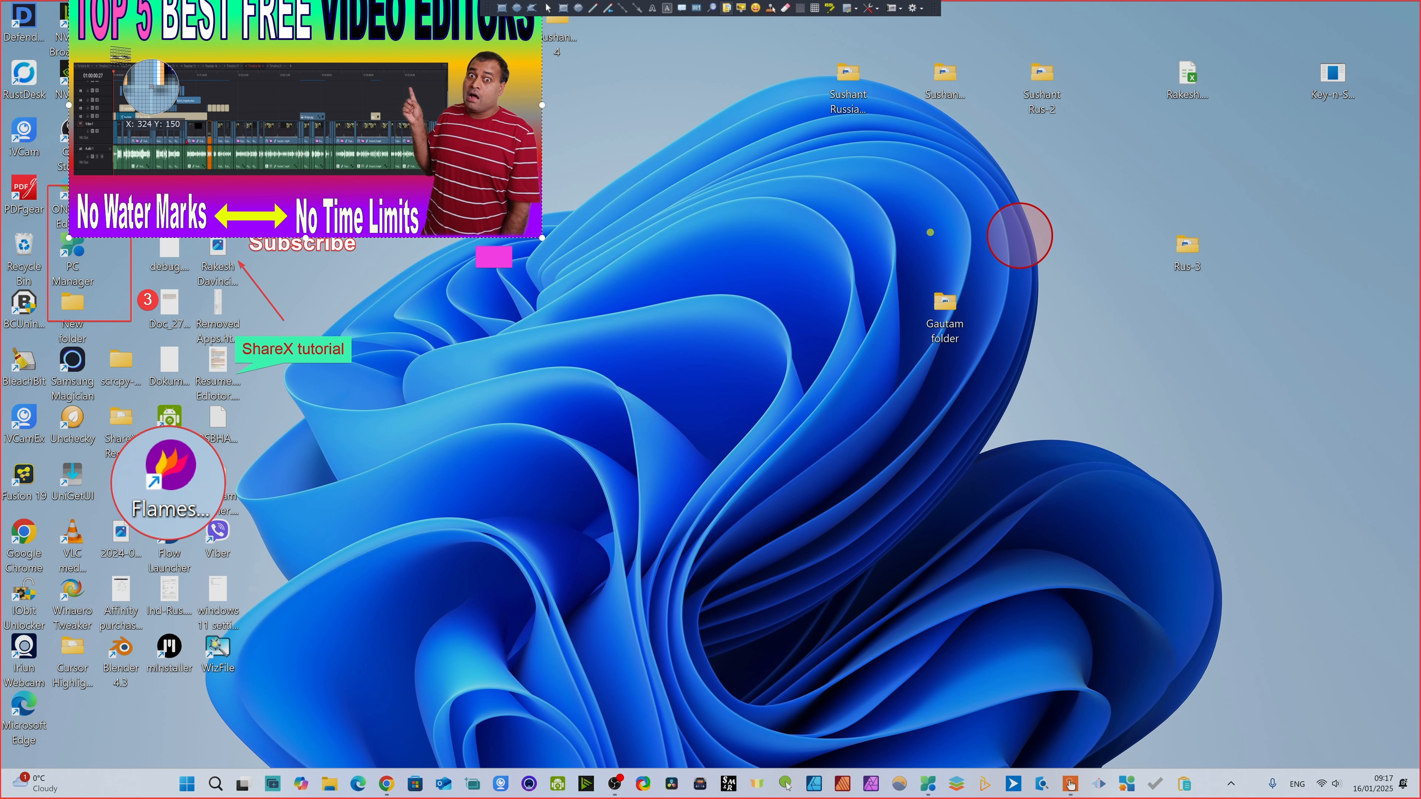
# - Shrink the inserted thumbnail image and position it below the "ShareX tutorial" balloon, beside the round magnifier
pyautogui.moveTo(222, 73); pyautogui.dragTo(427, 481)
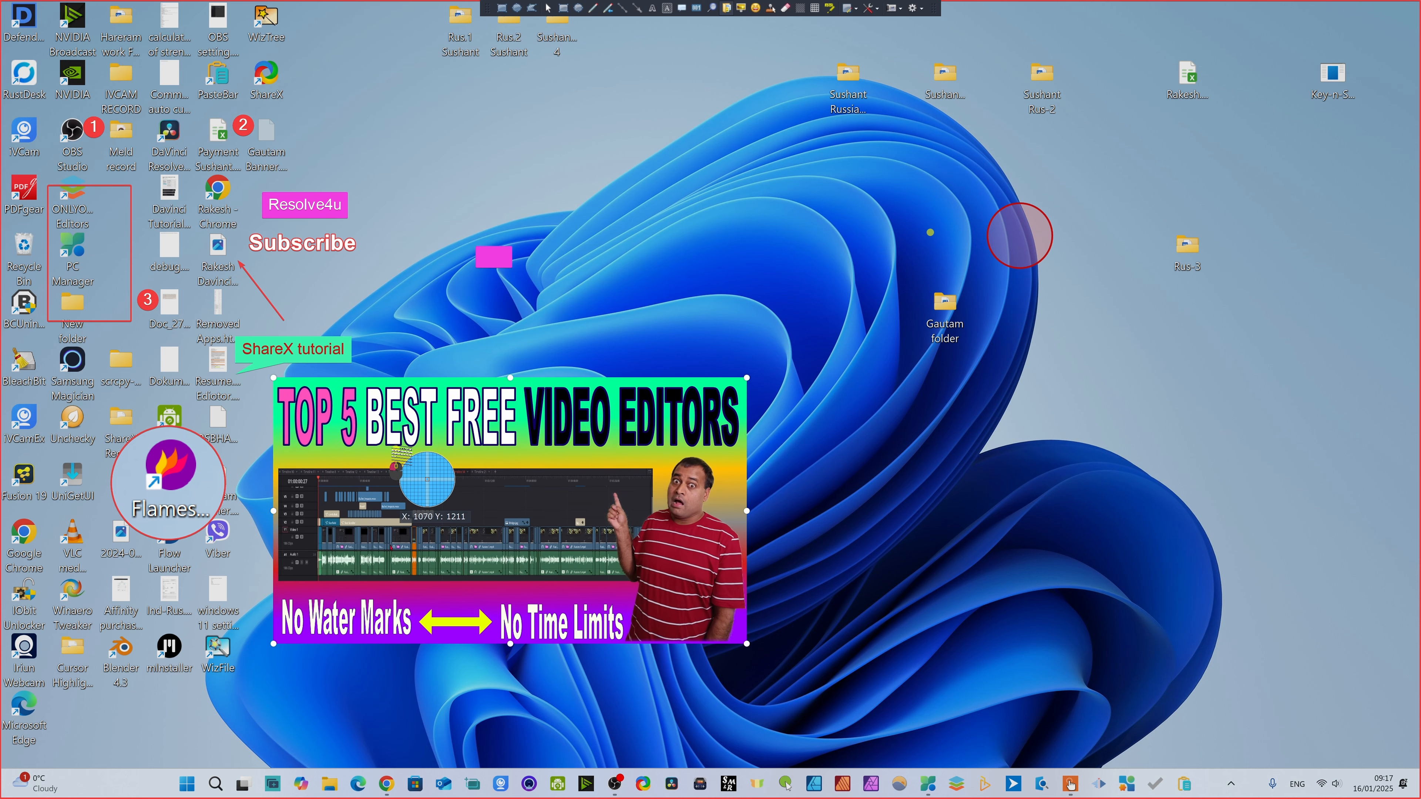
pyautogui.moveTo(750, 379); pyautogui.dragTo(611, 439)
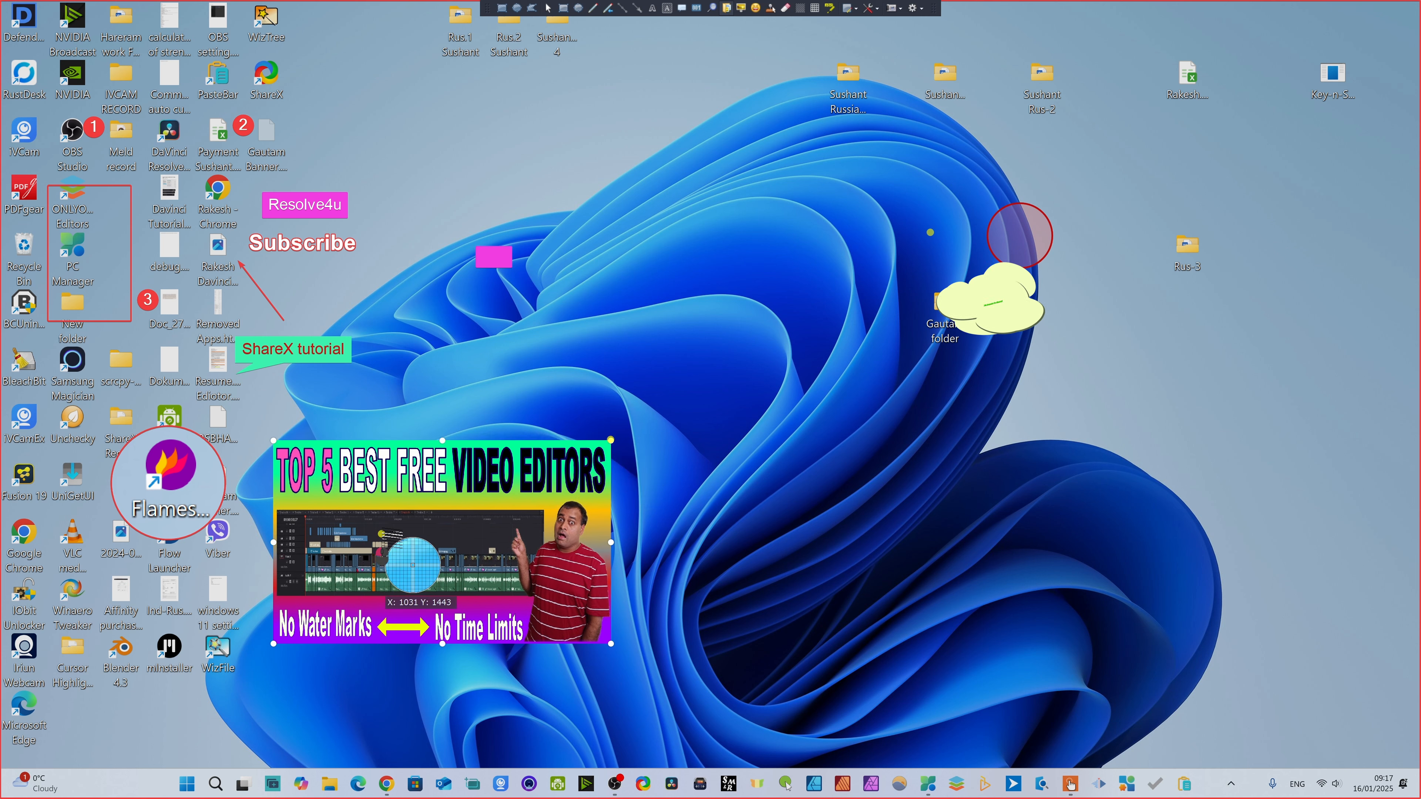
pyautogui.moveTo(377, 531); pyautogui.dragTo(355, 476)
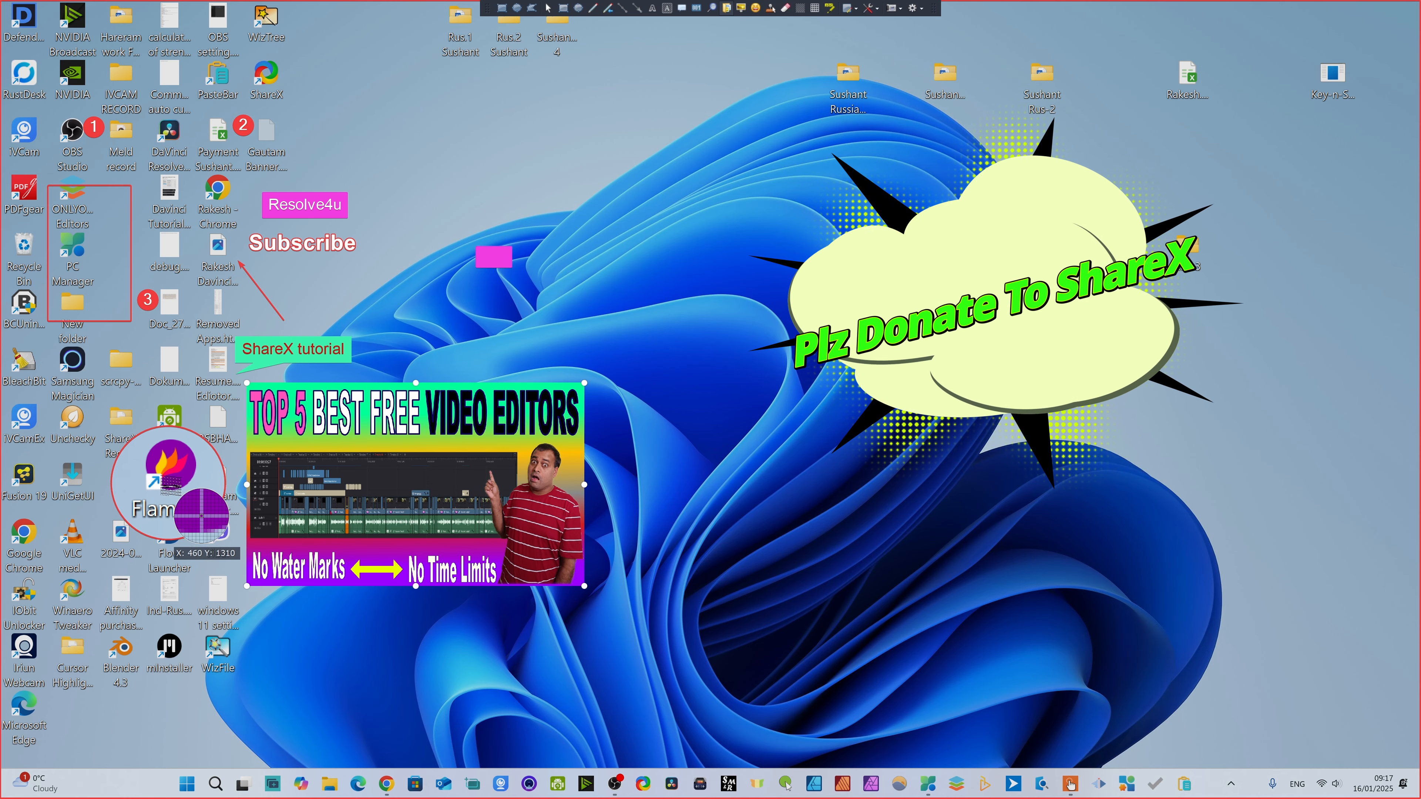
# - Add a white cat sticker and a red devil sticker on either side of the man's head in the thumbnail
pyautogui.click(755, 8)
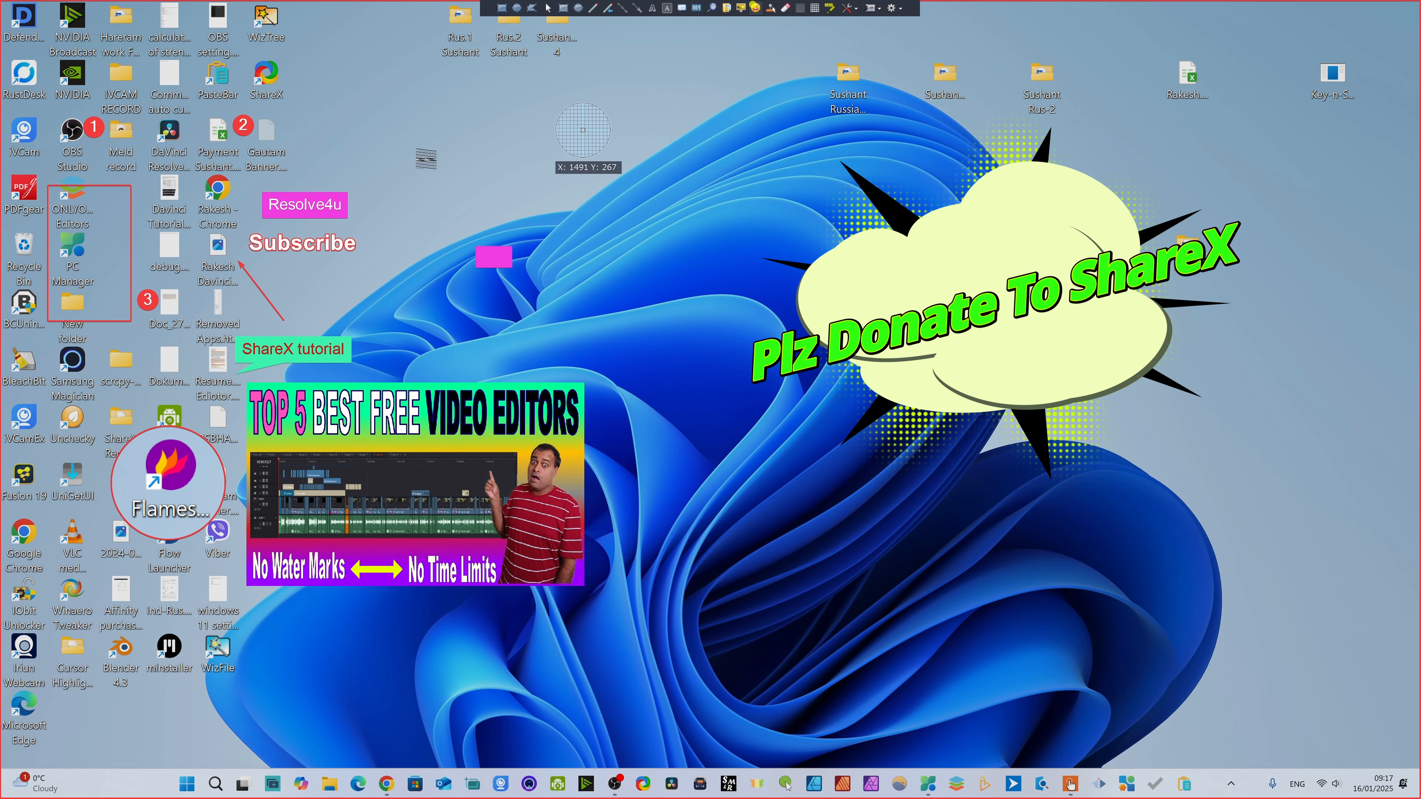
pyautogui.click(424, 244)
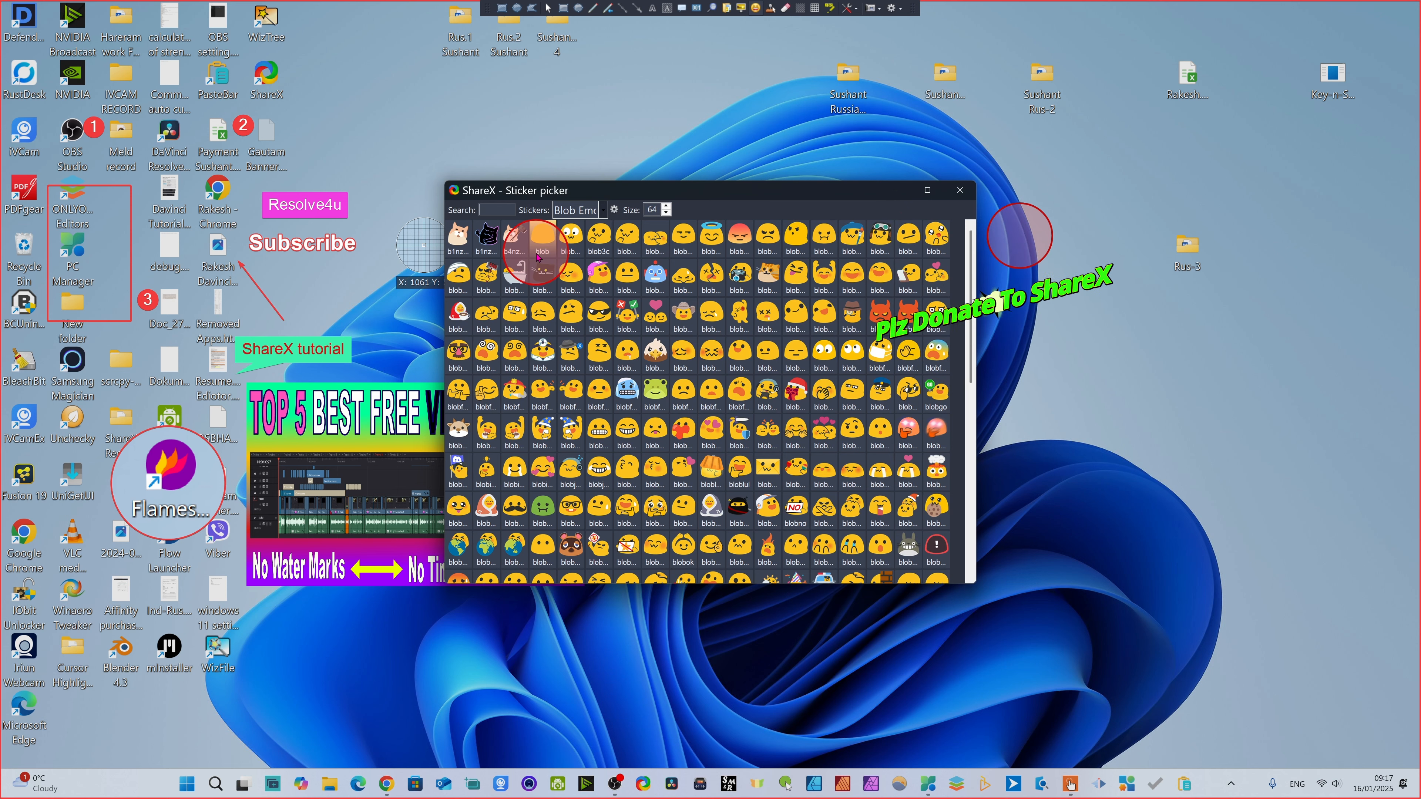
pyautogui.click(458, 236)
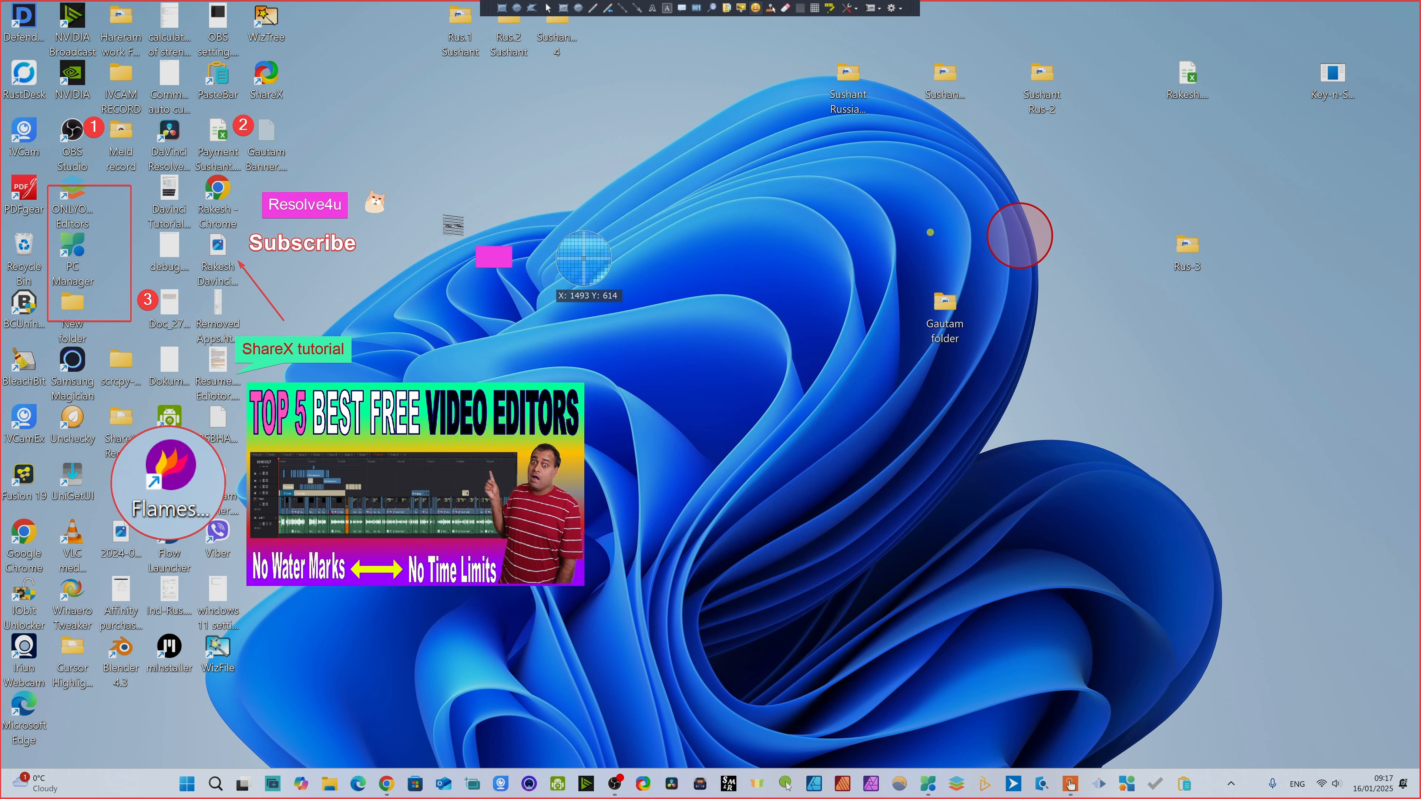
pyautogui.moveTo(375, 204); pyautogui.dragTo(551, 482)
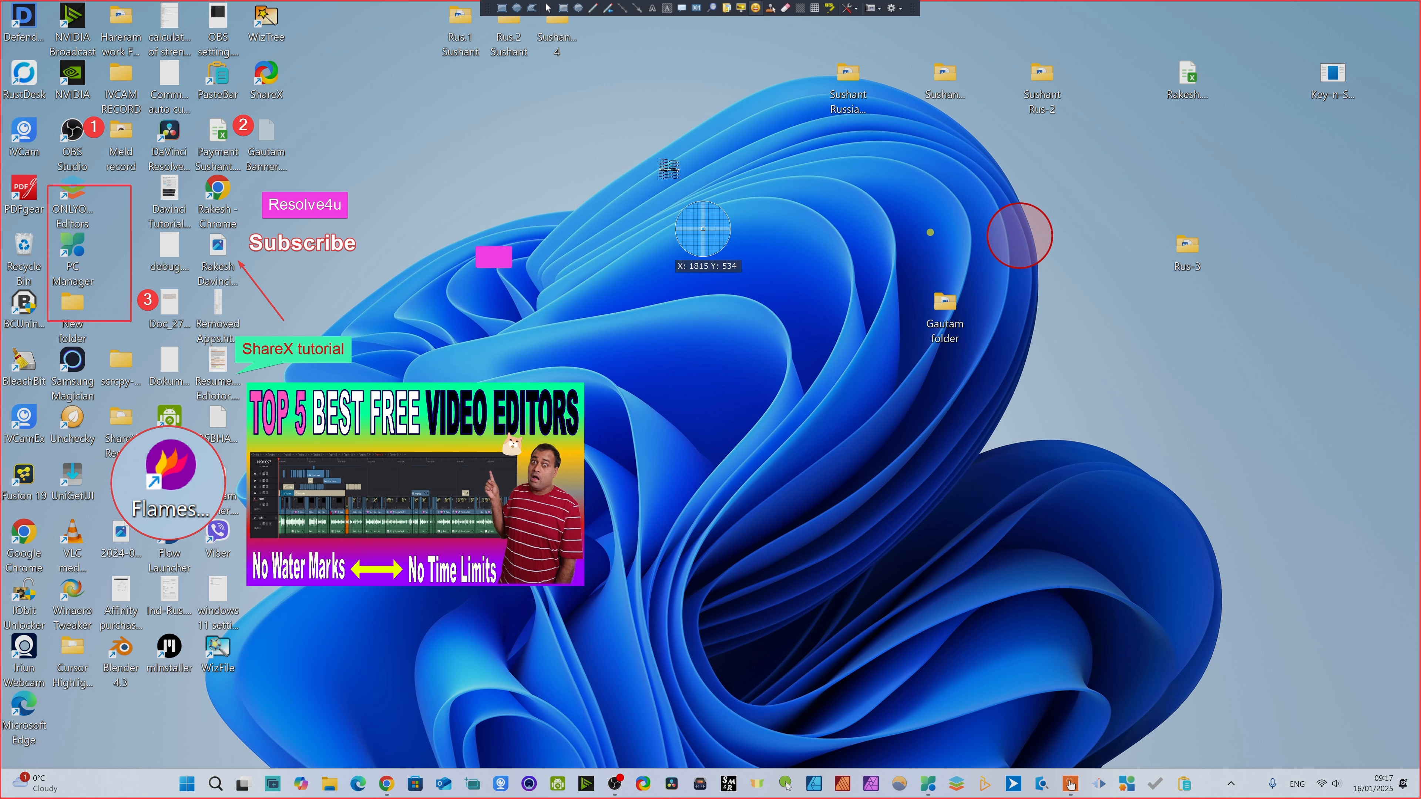
pyautogui.click(753, 8)
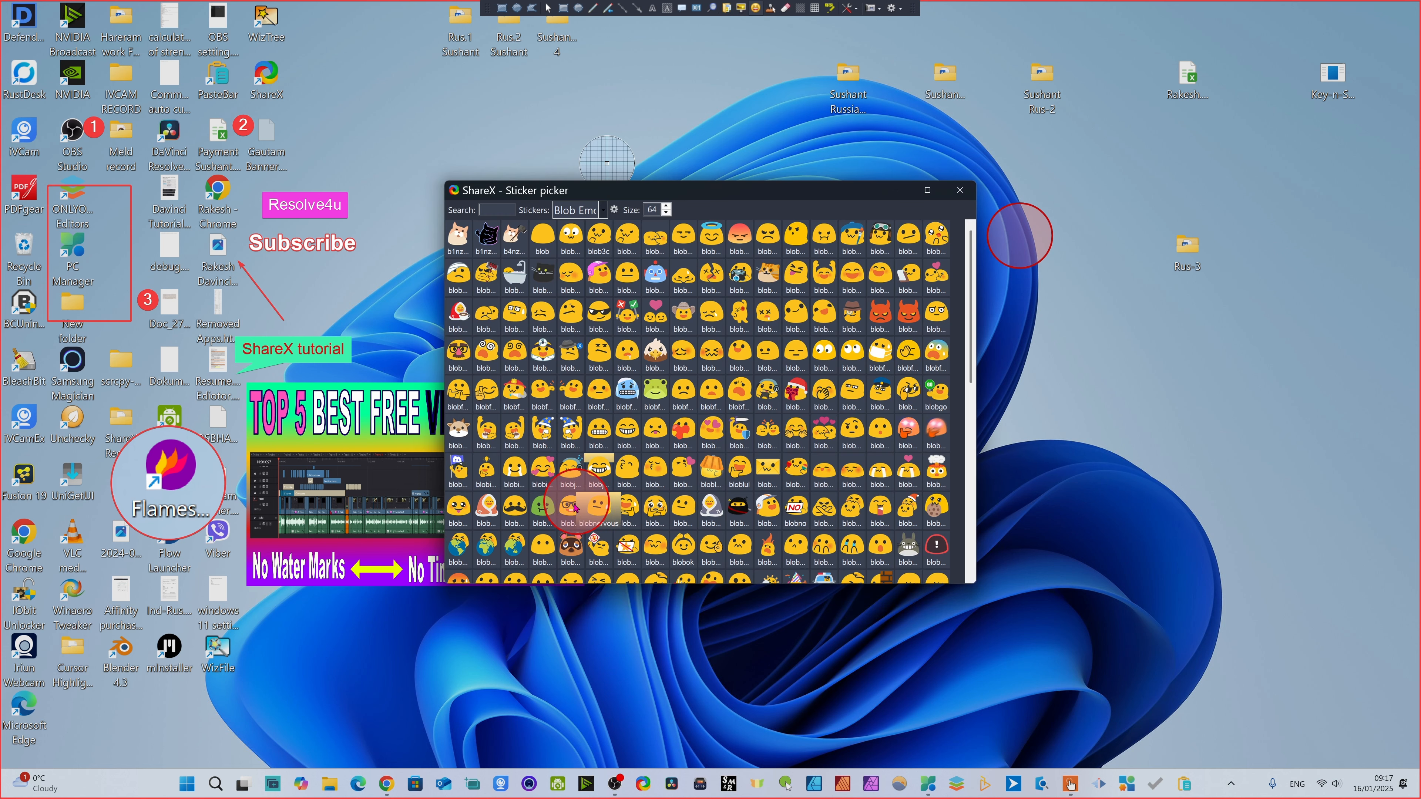
pyautogui.click(883, 315)
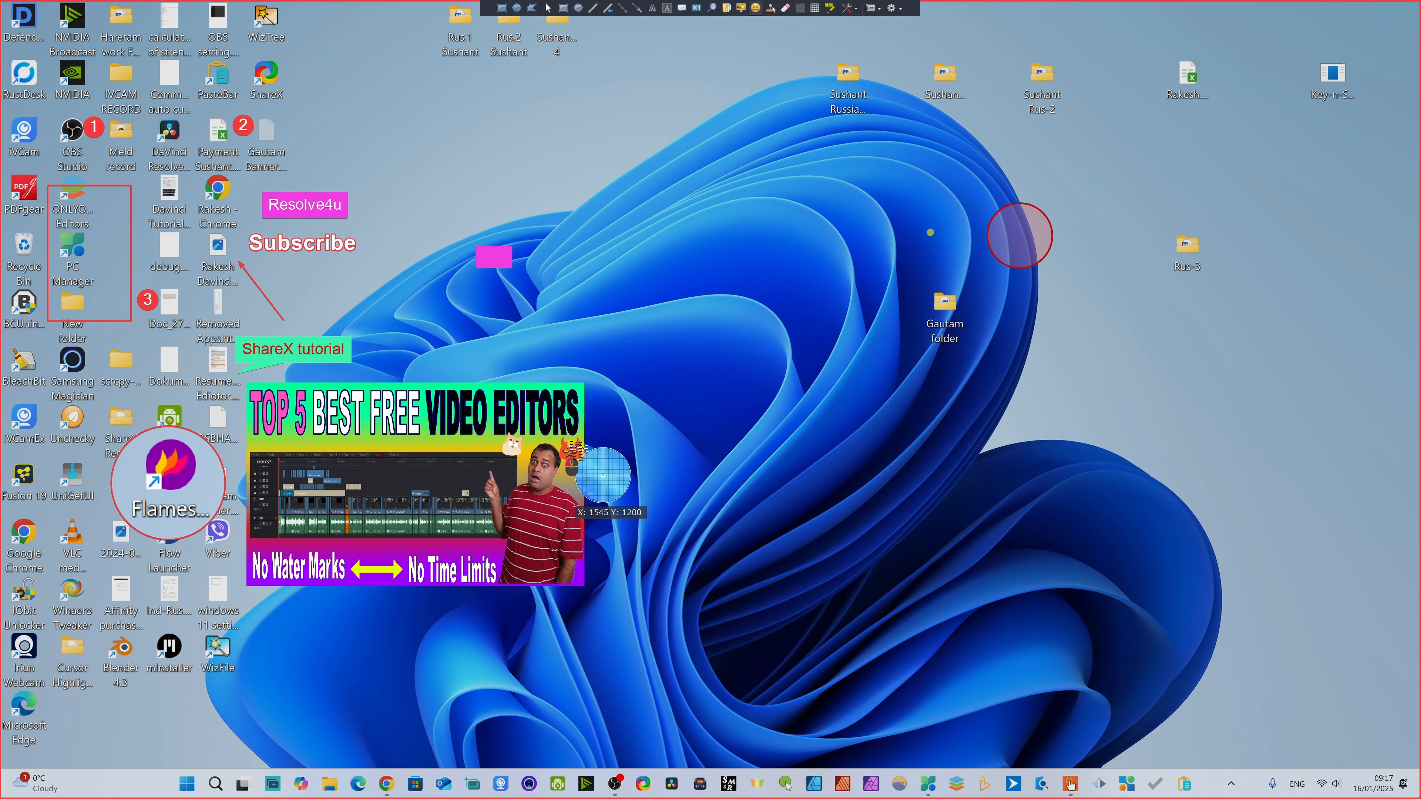
pyautogui.click(680, 437)
pyautogui.click(979, 169)
pyautogui.click(818, 336)
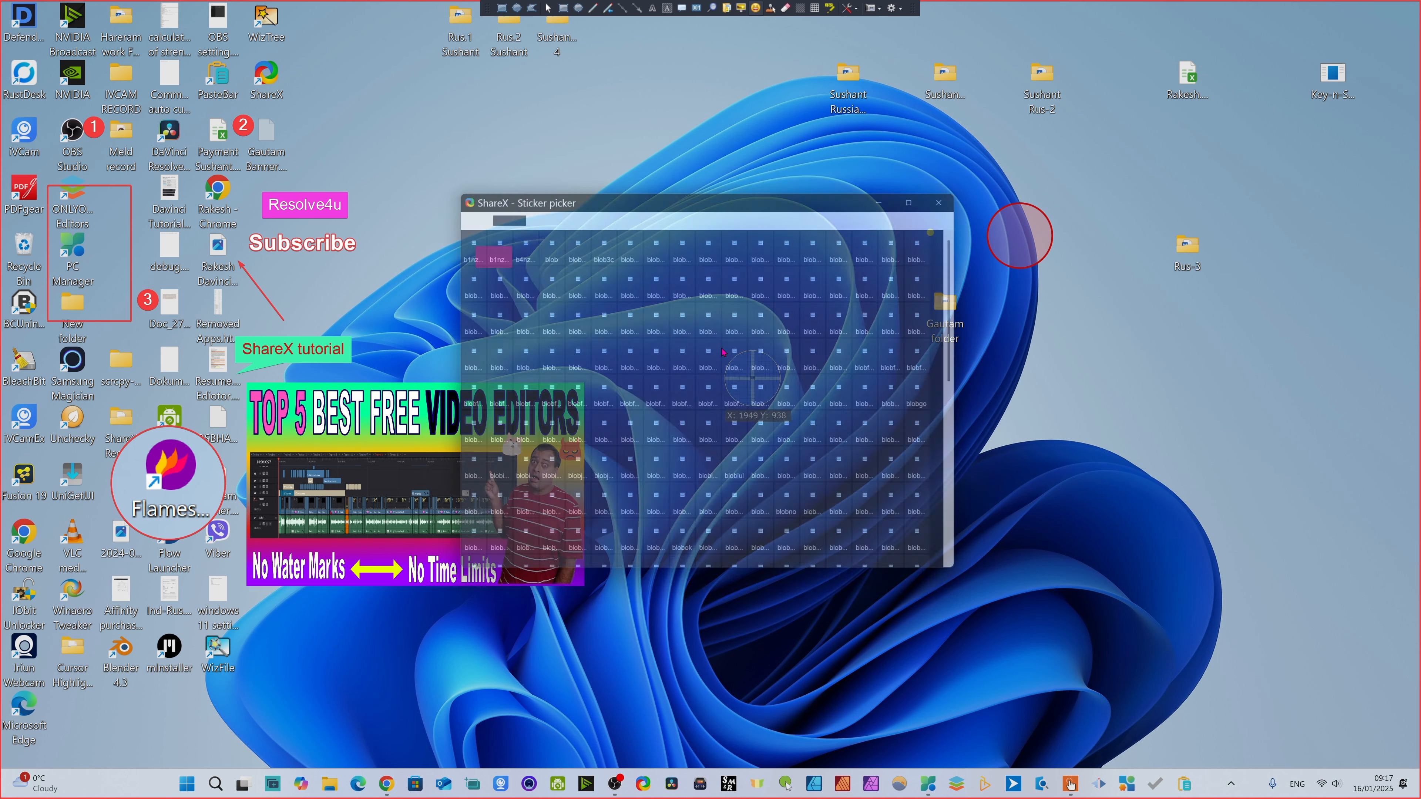
pyautogui.click(910, 170)
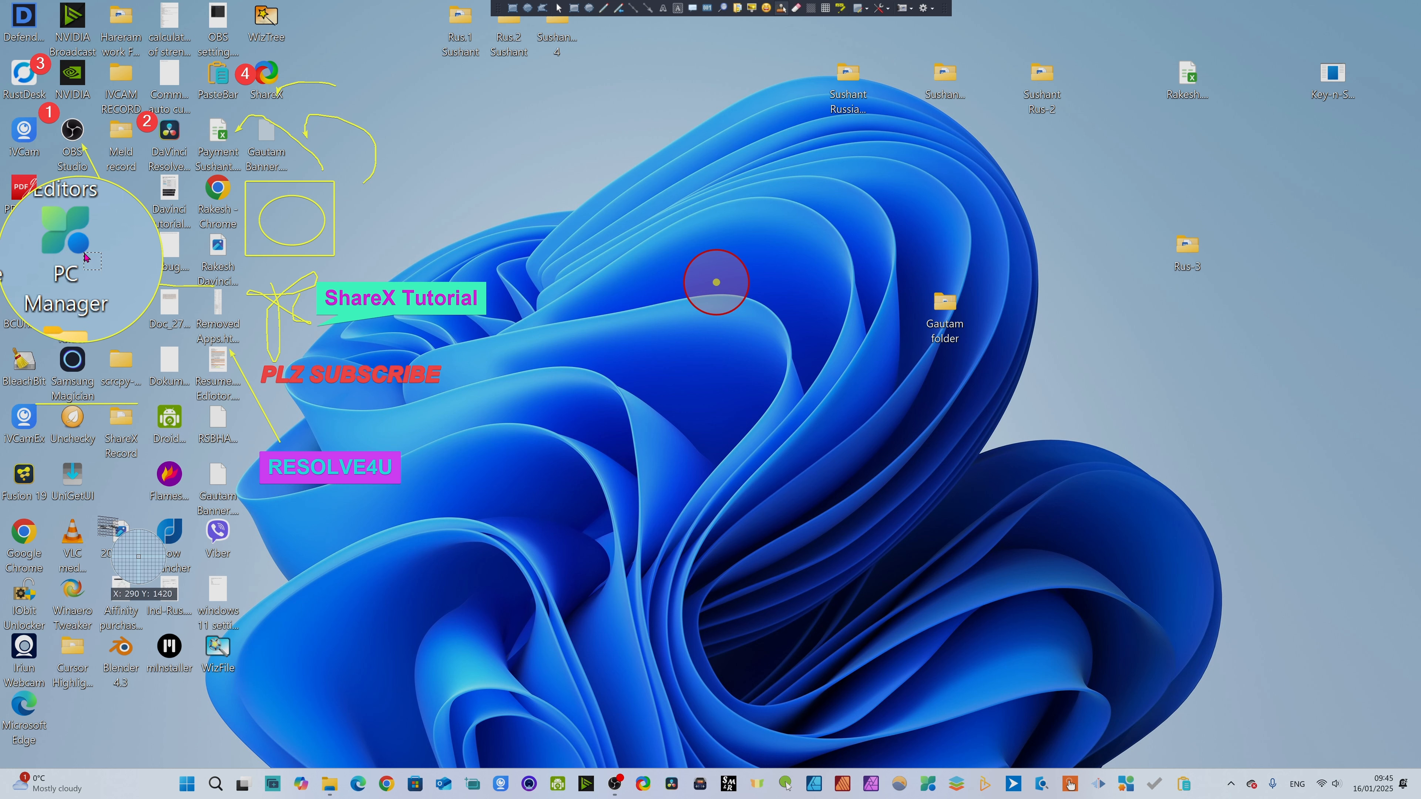
# - Stamp a cursor beside the Unchecky label, and smart-erase the "Dokum..." and "Resume..." labels, the UniGetUI icon and the Fusion 19 label
pyautogui.click(89, 443)
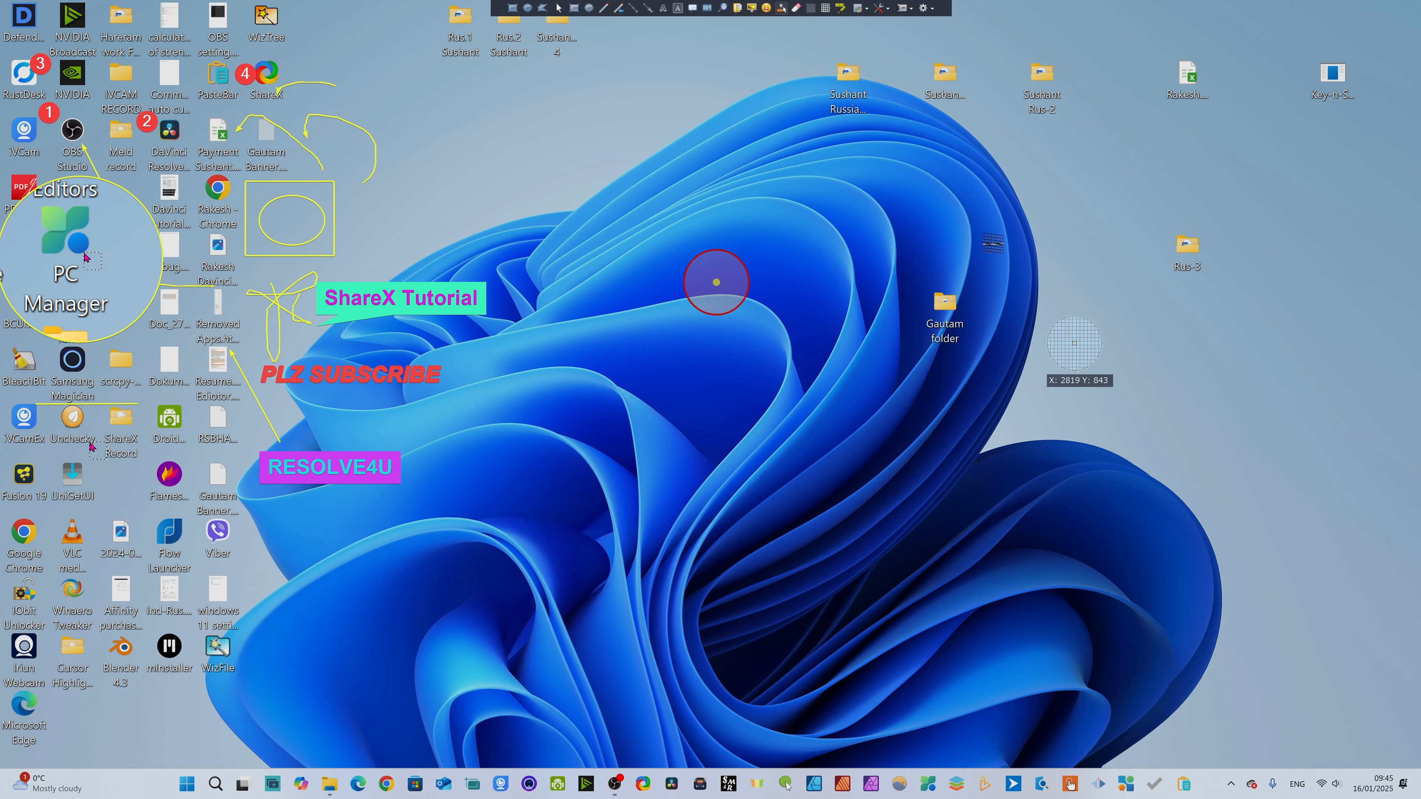
pyautogui.click(797, 8)
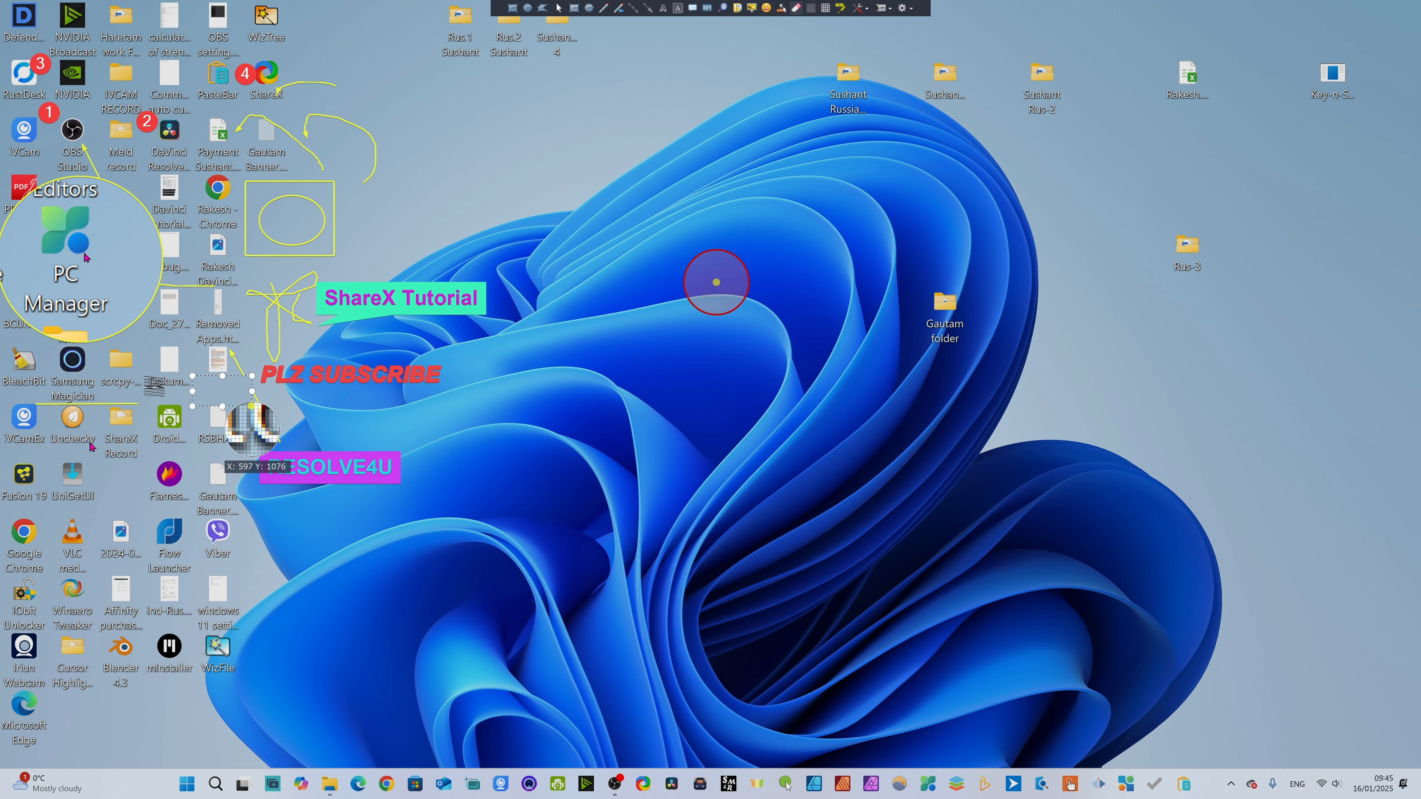
pyautogui.moveTo(208, 368)
pyautogui.mouseDown()
pyautogui.moveTo(206, 390)
pyautogui.moveTo(168, 389)
pyautogui.mouseUp()
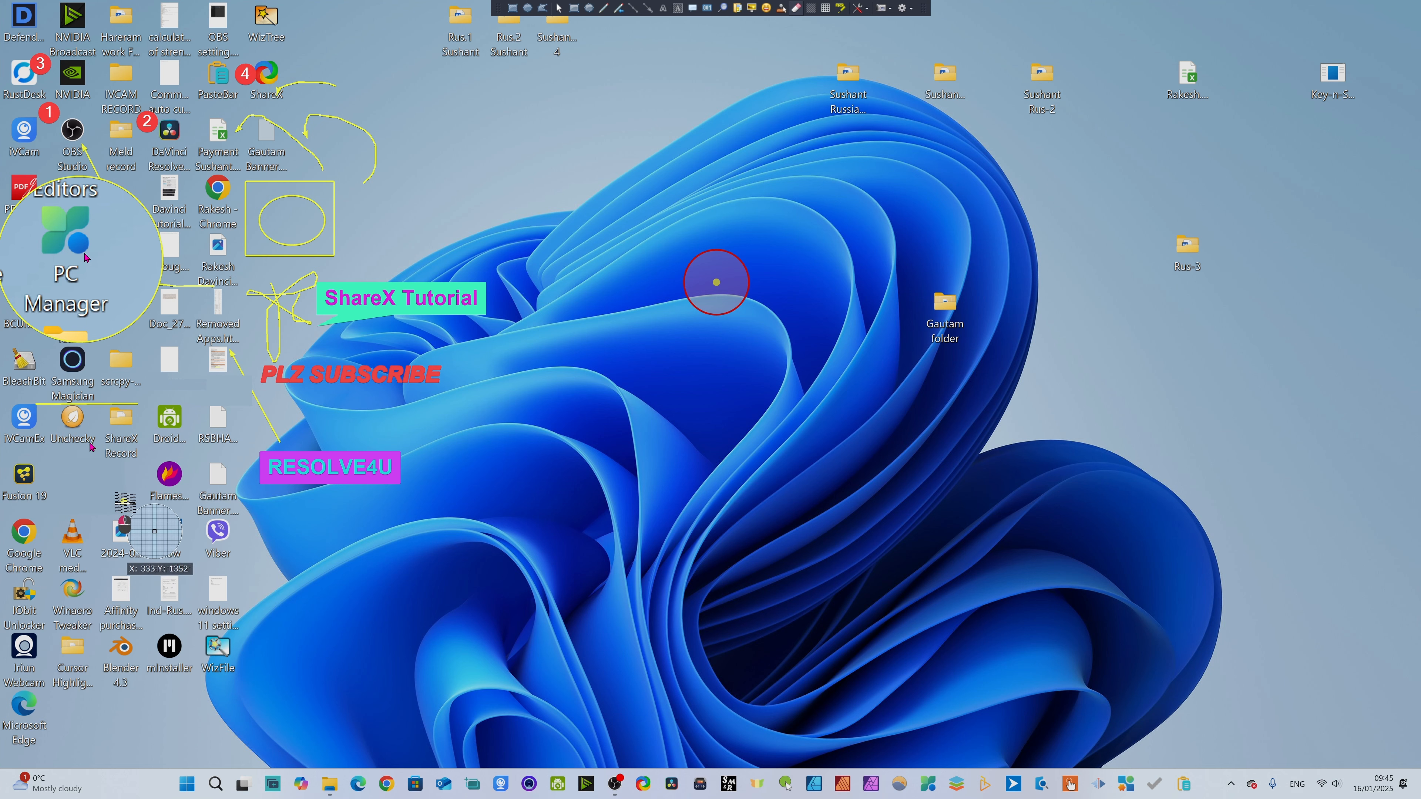
pyautogui.moveTo(117, 455)
pyautogui.mouseDown()
pyautogui.moveTo(224, 532)
pyautogui.moveTo(259, 523)
pyautogui.mouseUp()
pyautogui.rightClick(259, 523)
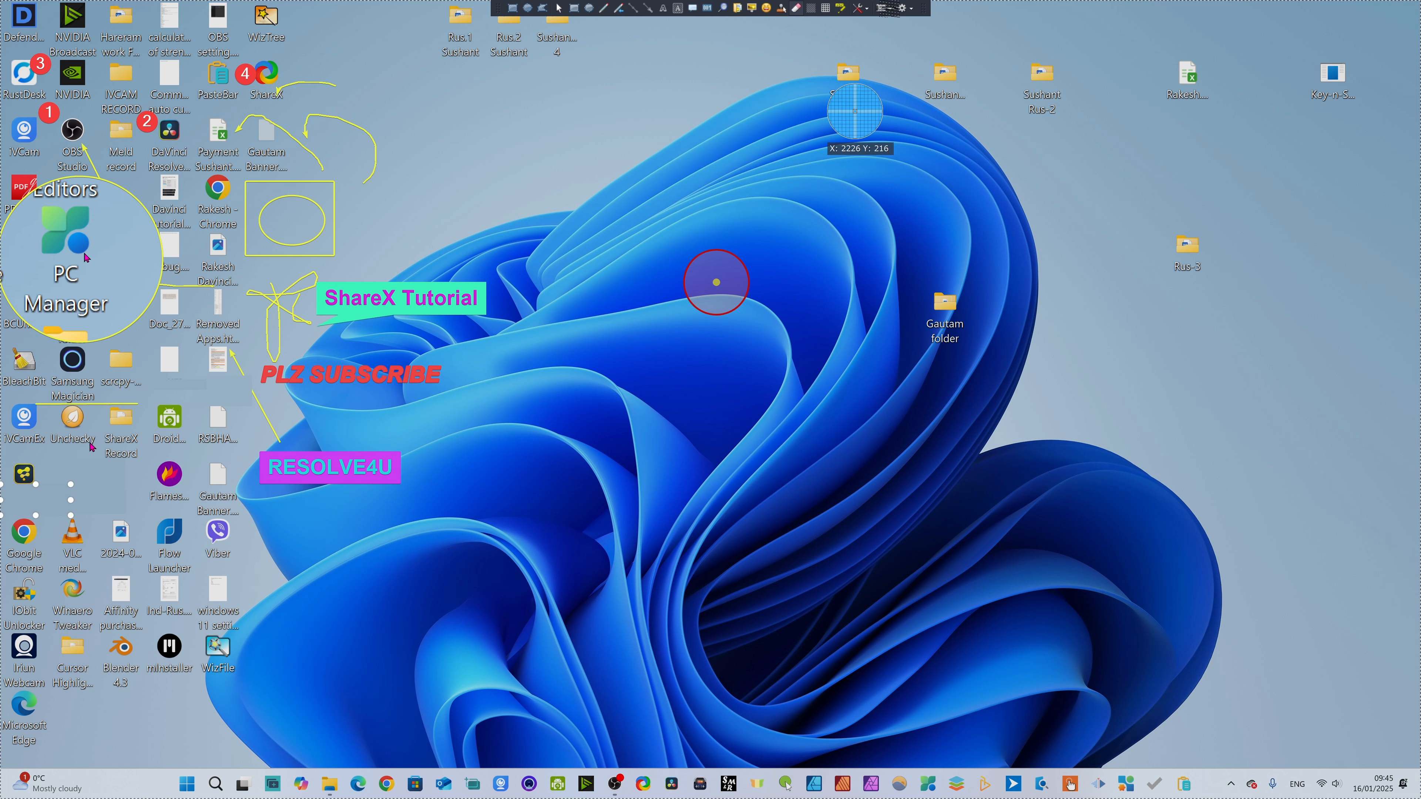
# - Blur the green "Droid..." desktop icon and pixelate the labels of the Flow Launcher and Viber icons
pyautogui.click(810, 10)
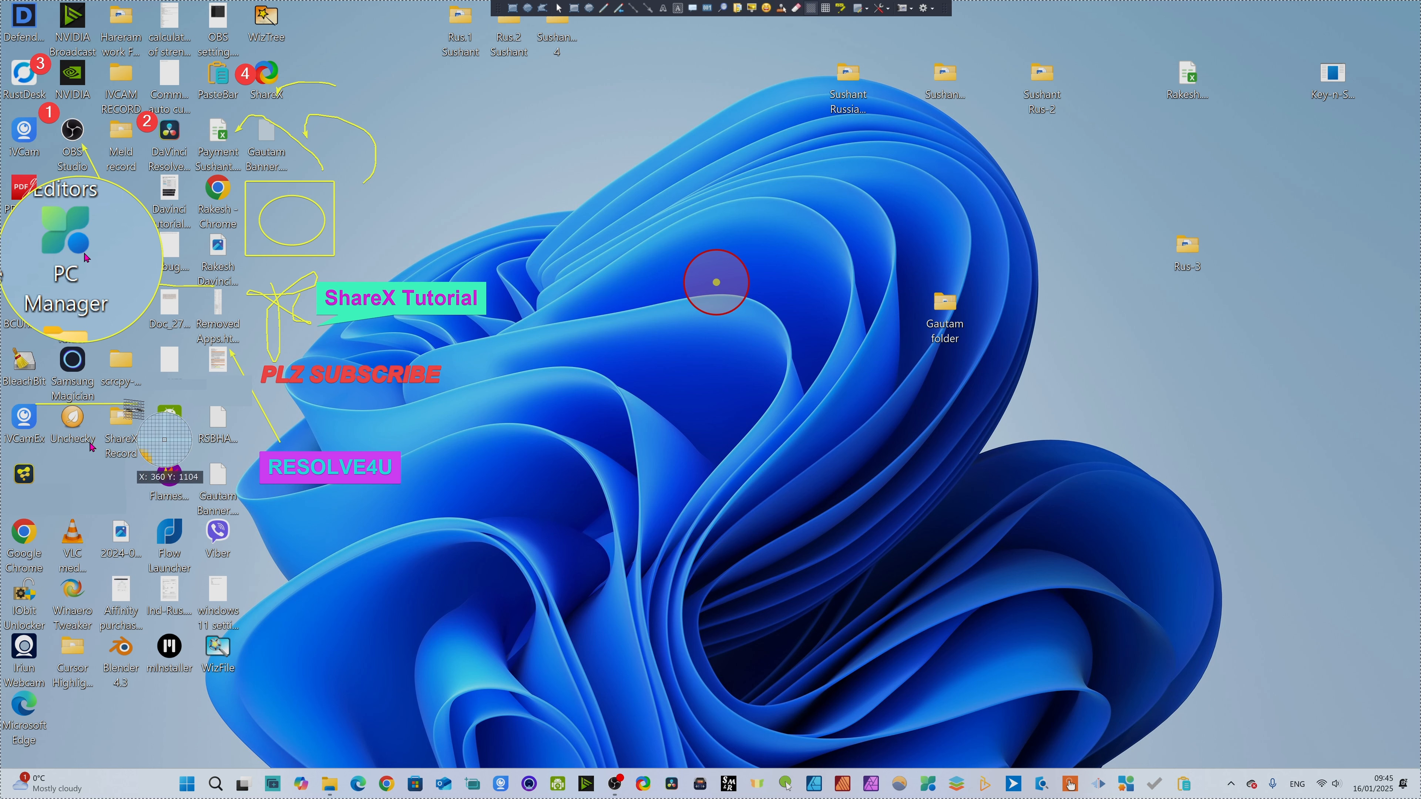
pyautogui.moveTo(133, 409); pyautogui.dragTo(180, 428)
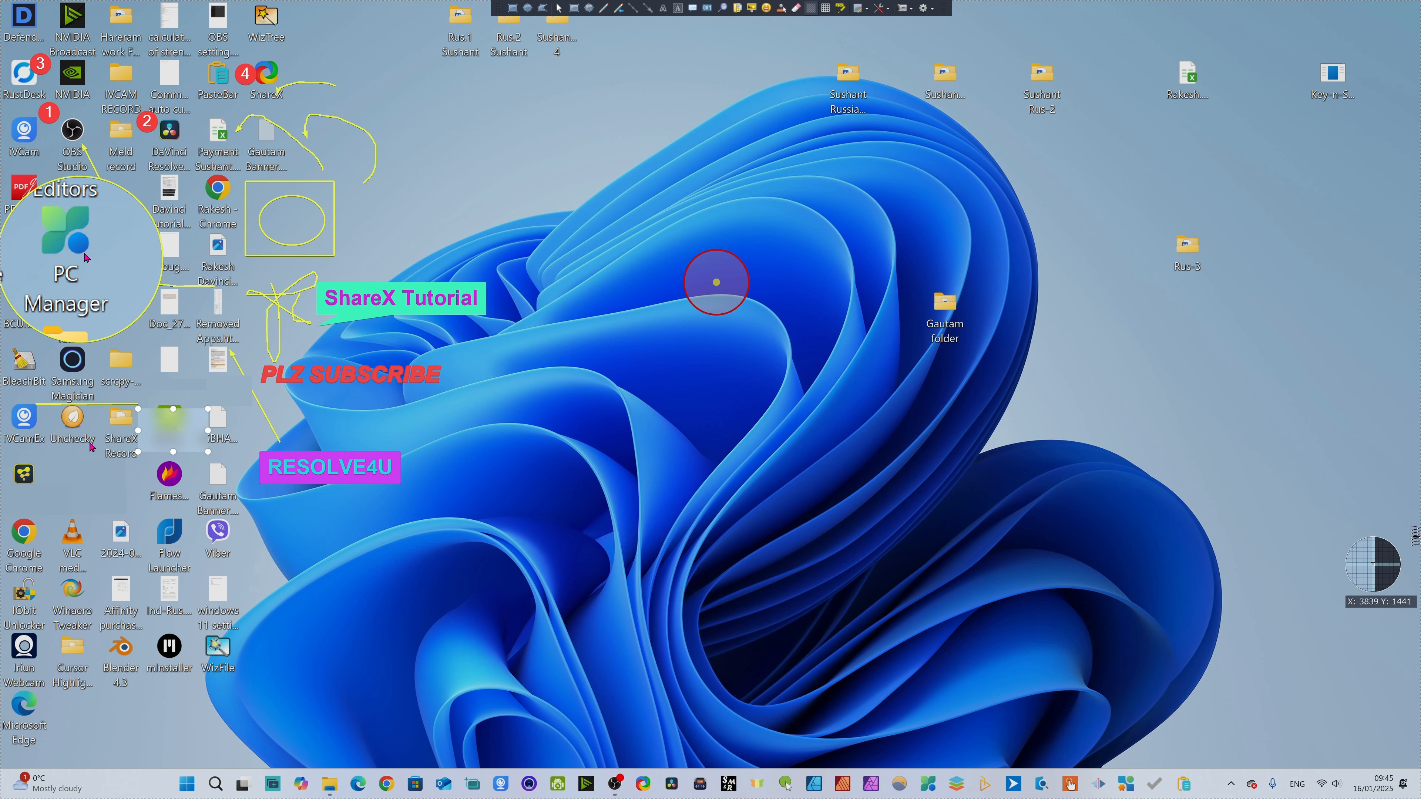
pyautogui.click(826, 7)
pyautogui.moveTo(137, 541); pyautogui.dragTo(262, 585)
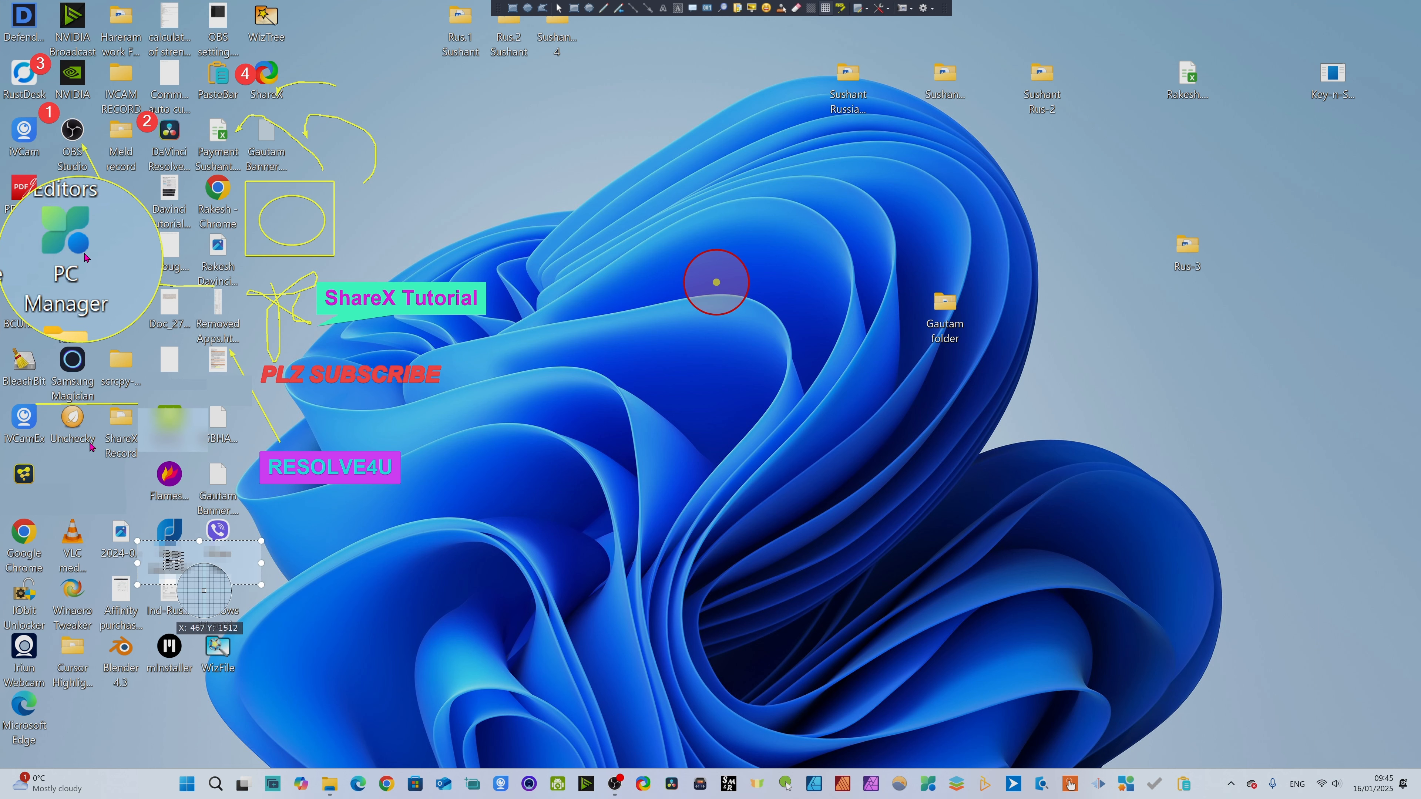
# - Highlight the row of iVCamEx, Unchecky and ShareX Record labels in yellow
pyautogui.click(840, 10)
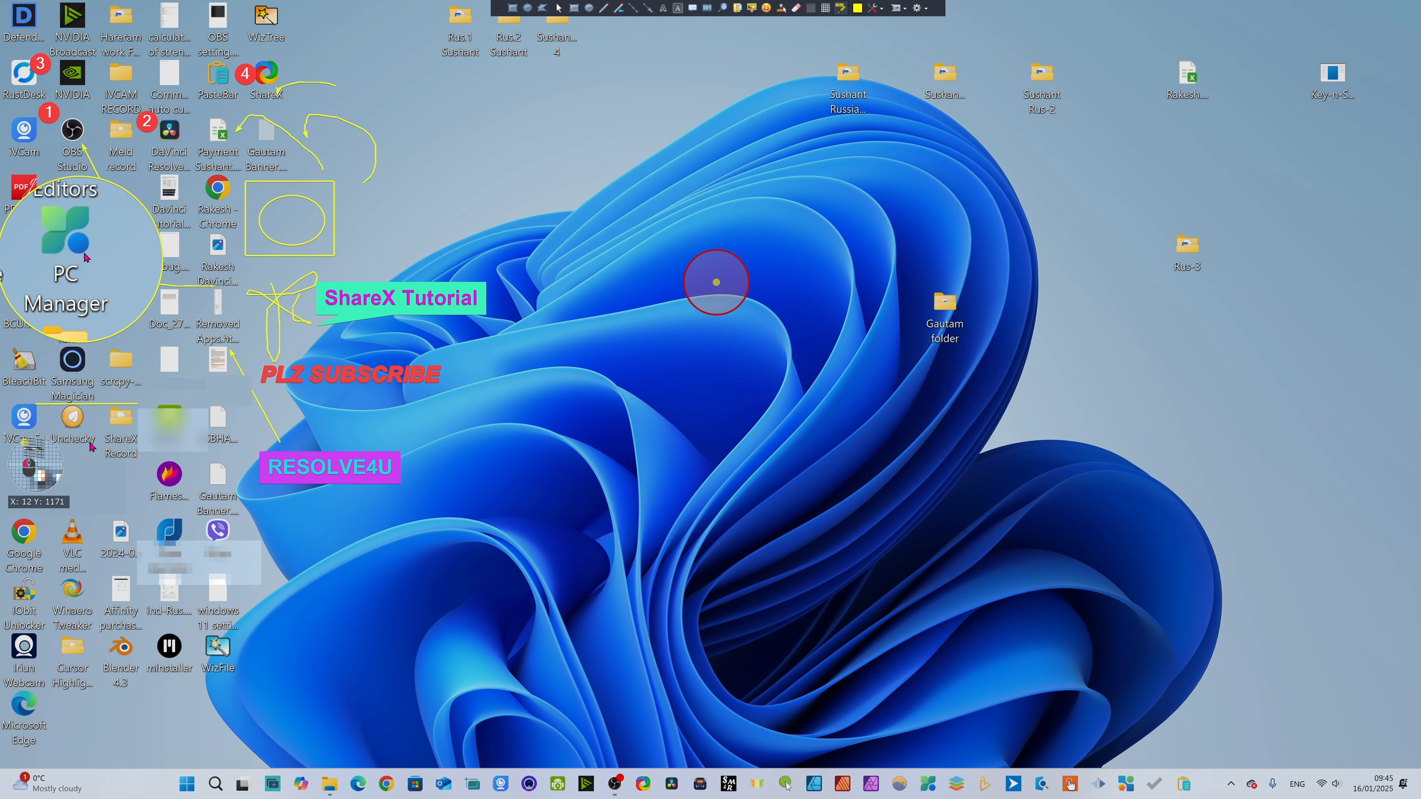
pyautogui.moveTo(6, 434)
pyautogui.mouseDown()
pyautogui.moveTo(116, 462)
pyautogui.moveTo(36, 454)
pyautogui.moveTo(156, 472)
pyautogui.moveTo(74, 448)
pyautogui.mouseUp()
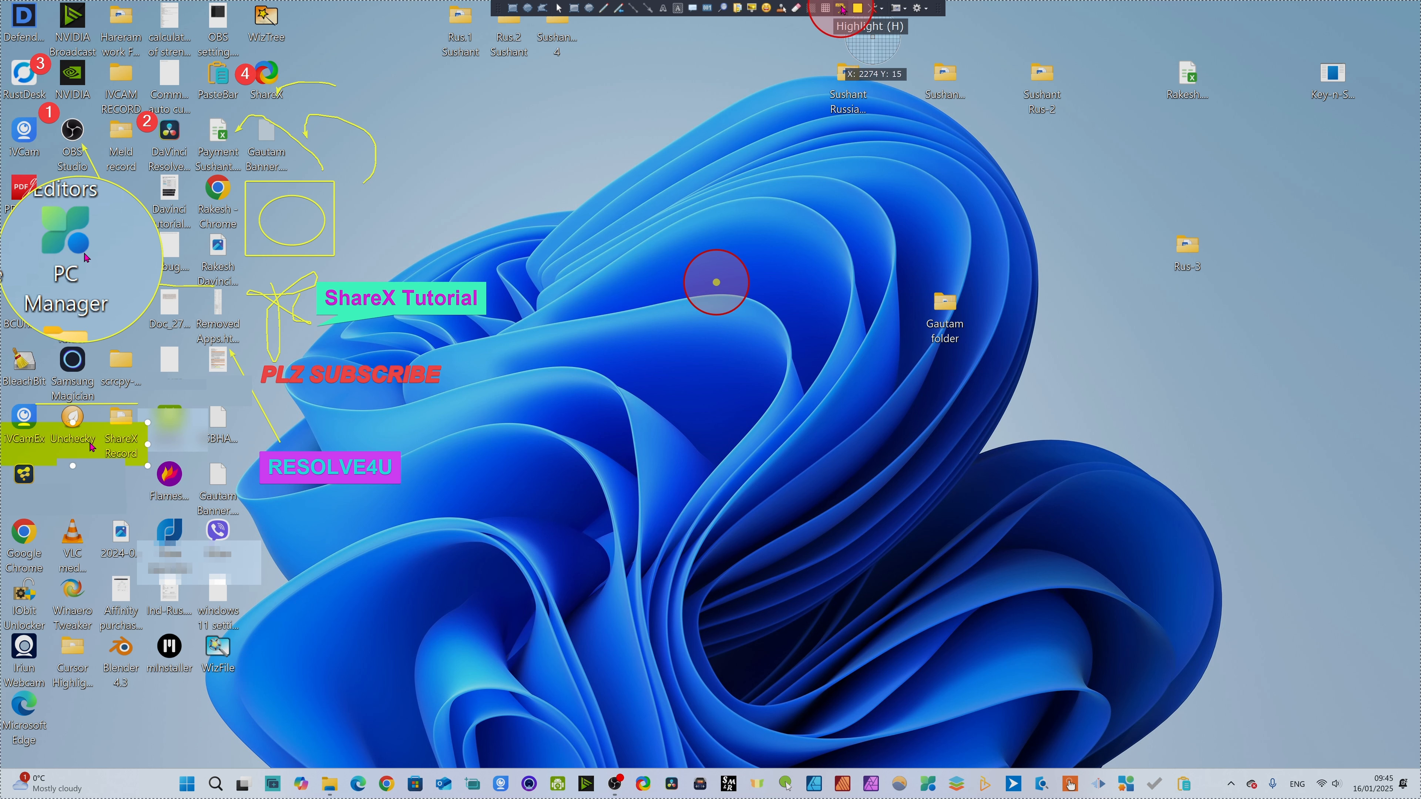
# - Change the color of the highlight over the iVCamEx, Unchecky and ShareX Record labels to red (FF000A)
pyautogui.click(859, 9)
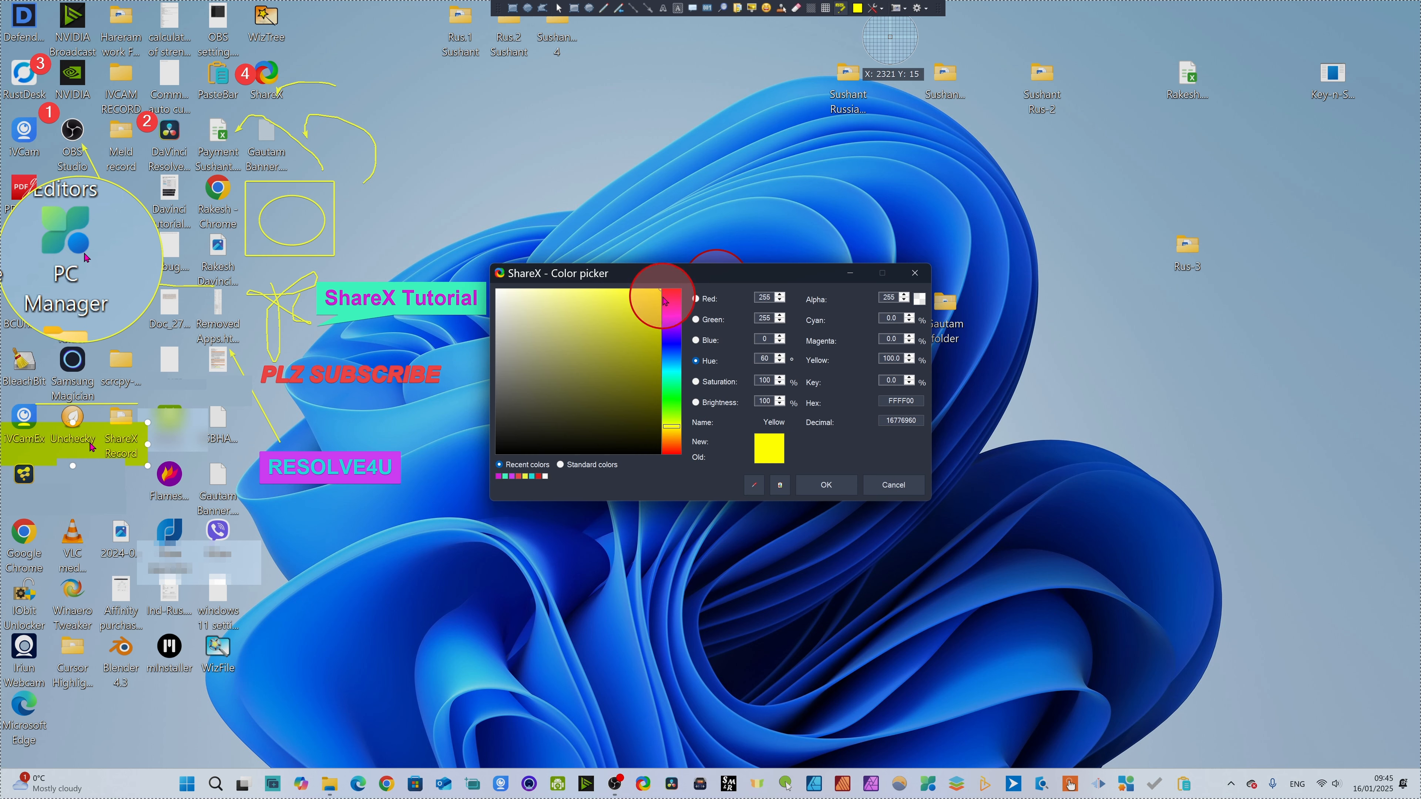
pyautogui.click(672, 312)
pyautogui.click(779, 483)
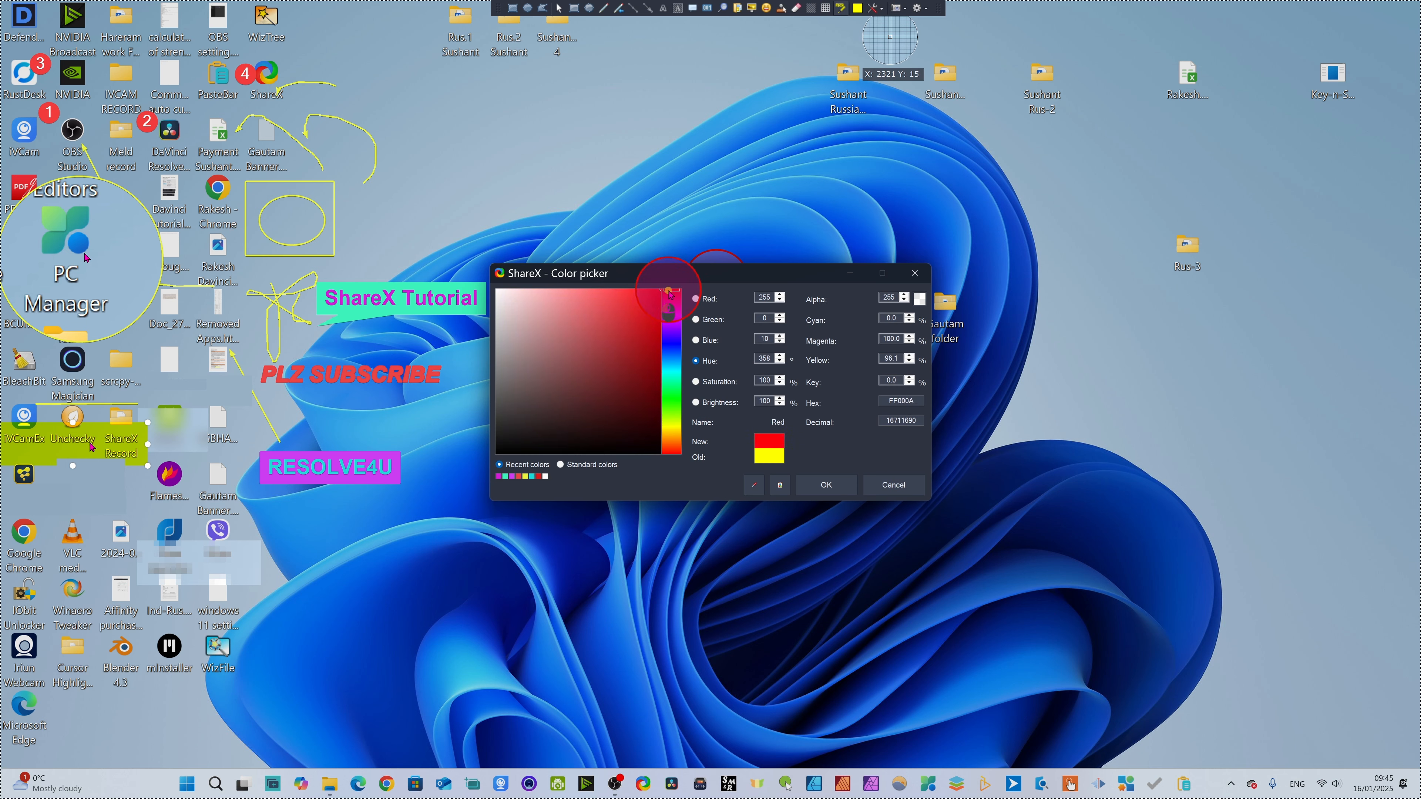
pyautogui.click(825, 485)
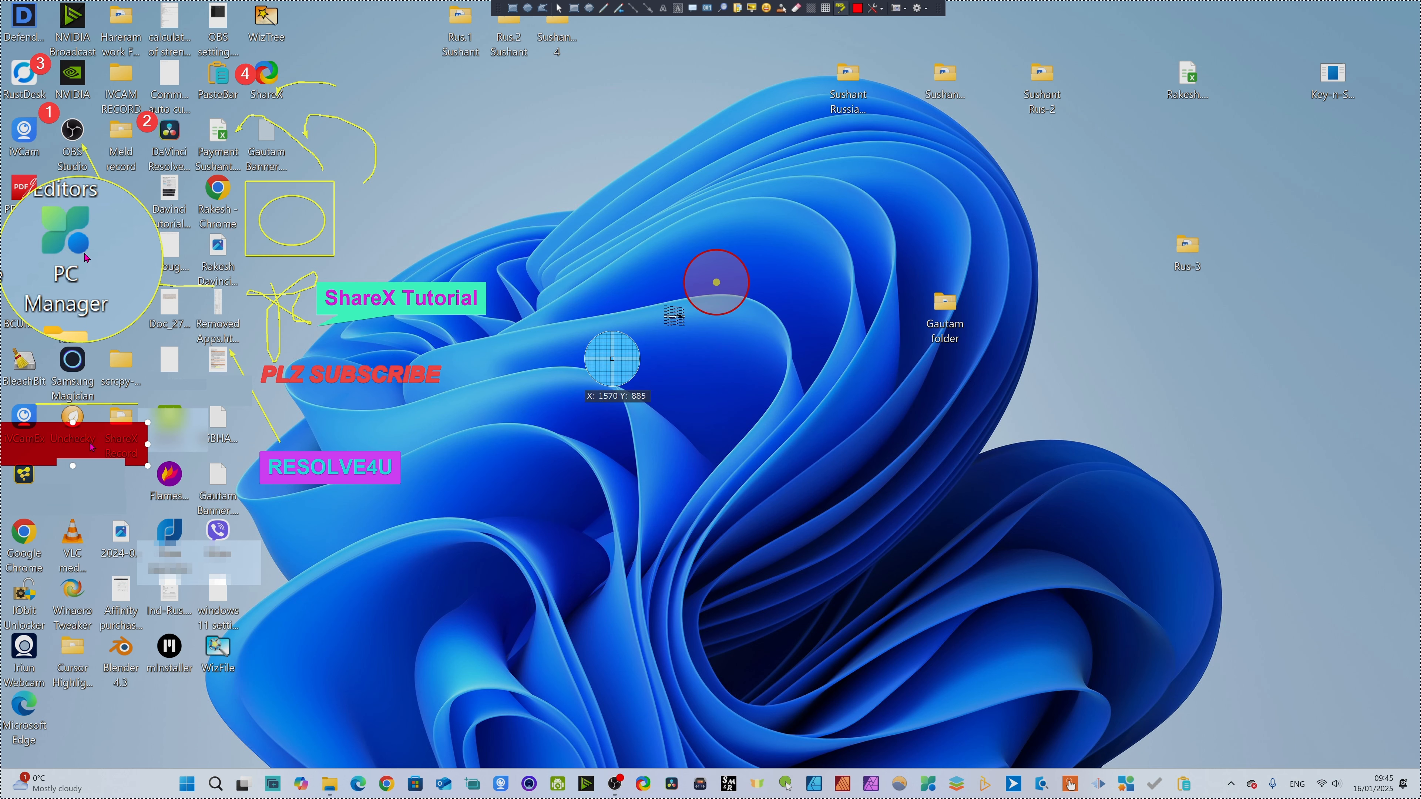
pyautogui.click(841, 10)
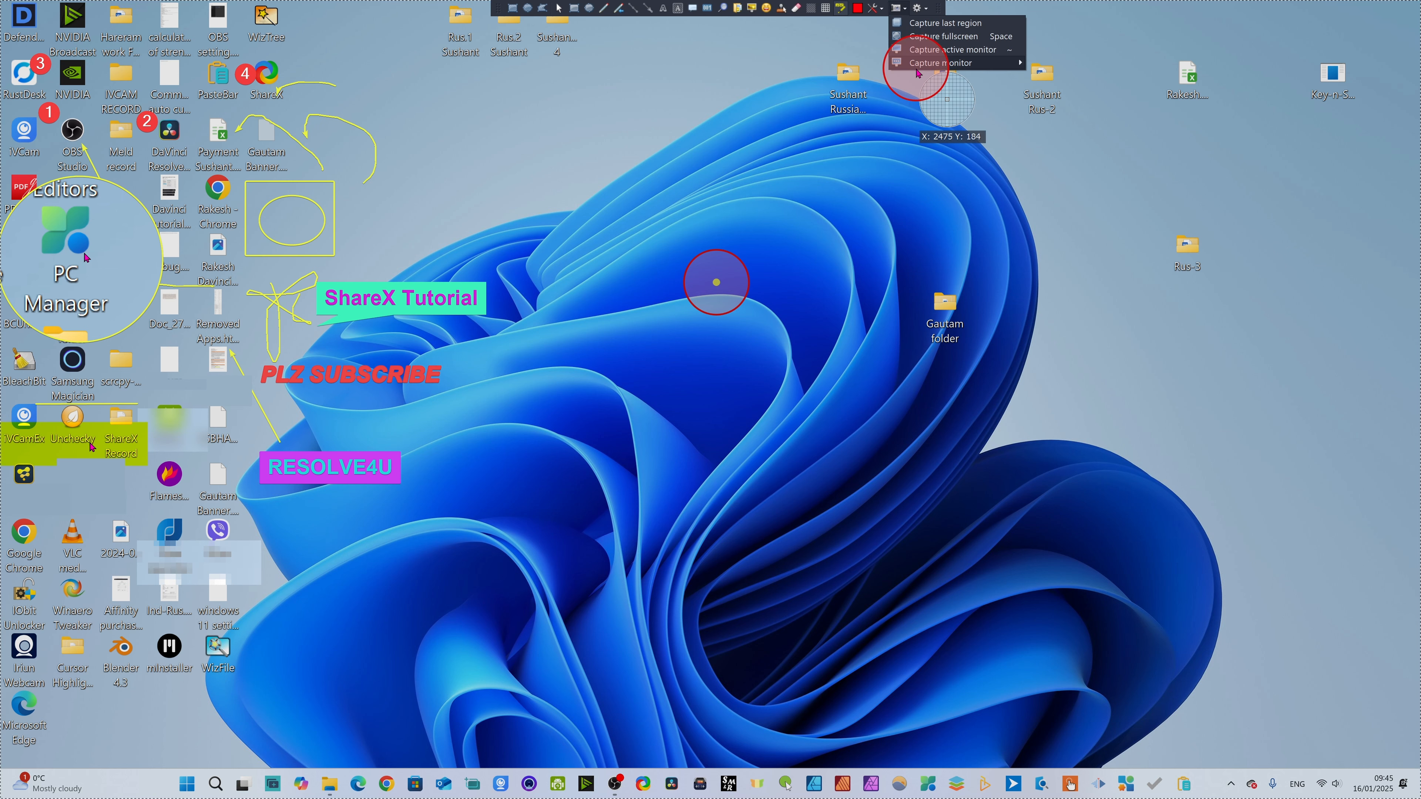
# - Capture the annotated part of the desktop with a freehand region drawn around the icons and annotations
pyautogui.click(927, 9)
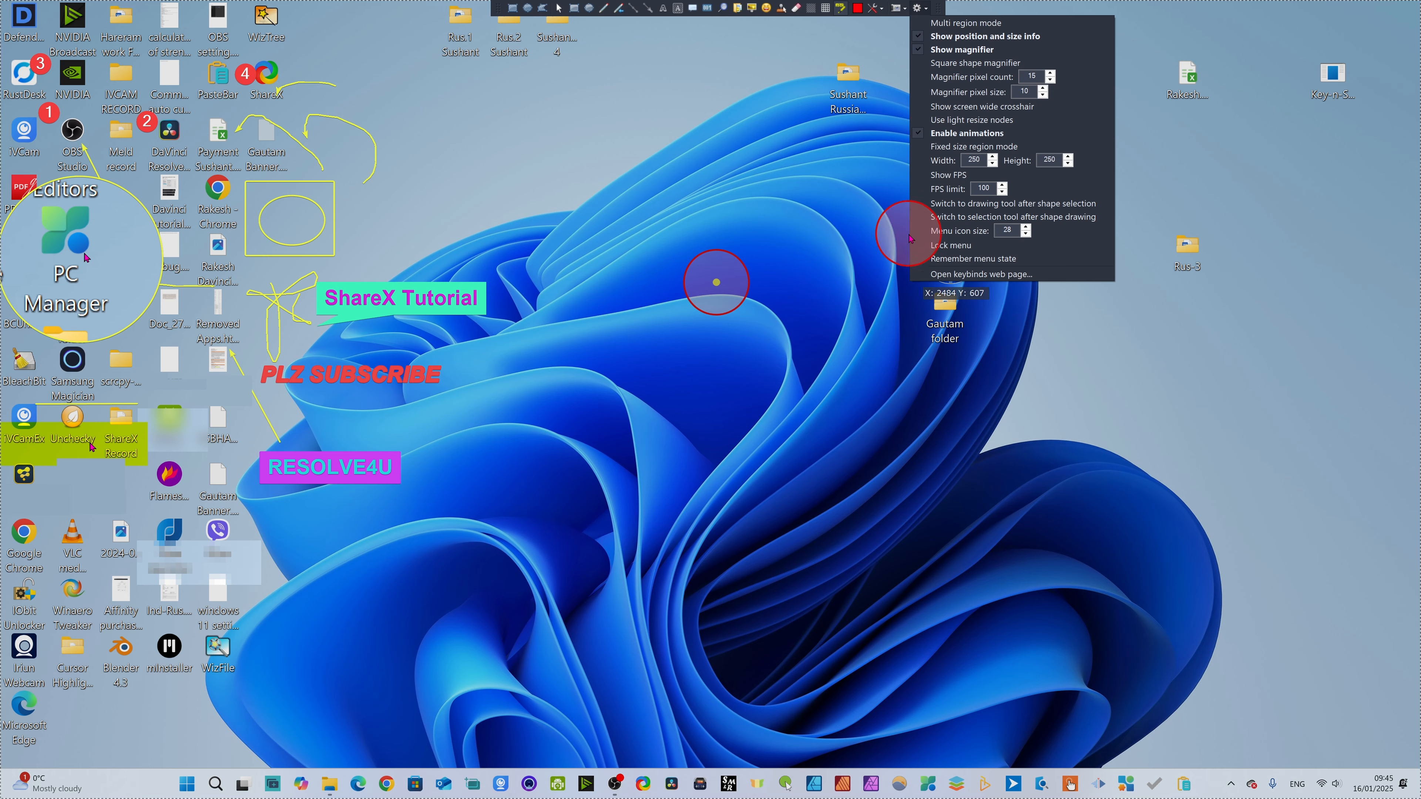
pyautogui.click(466, 156)
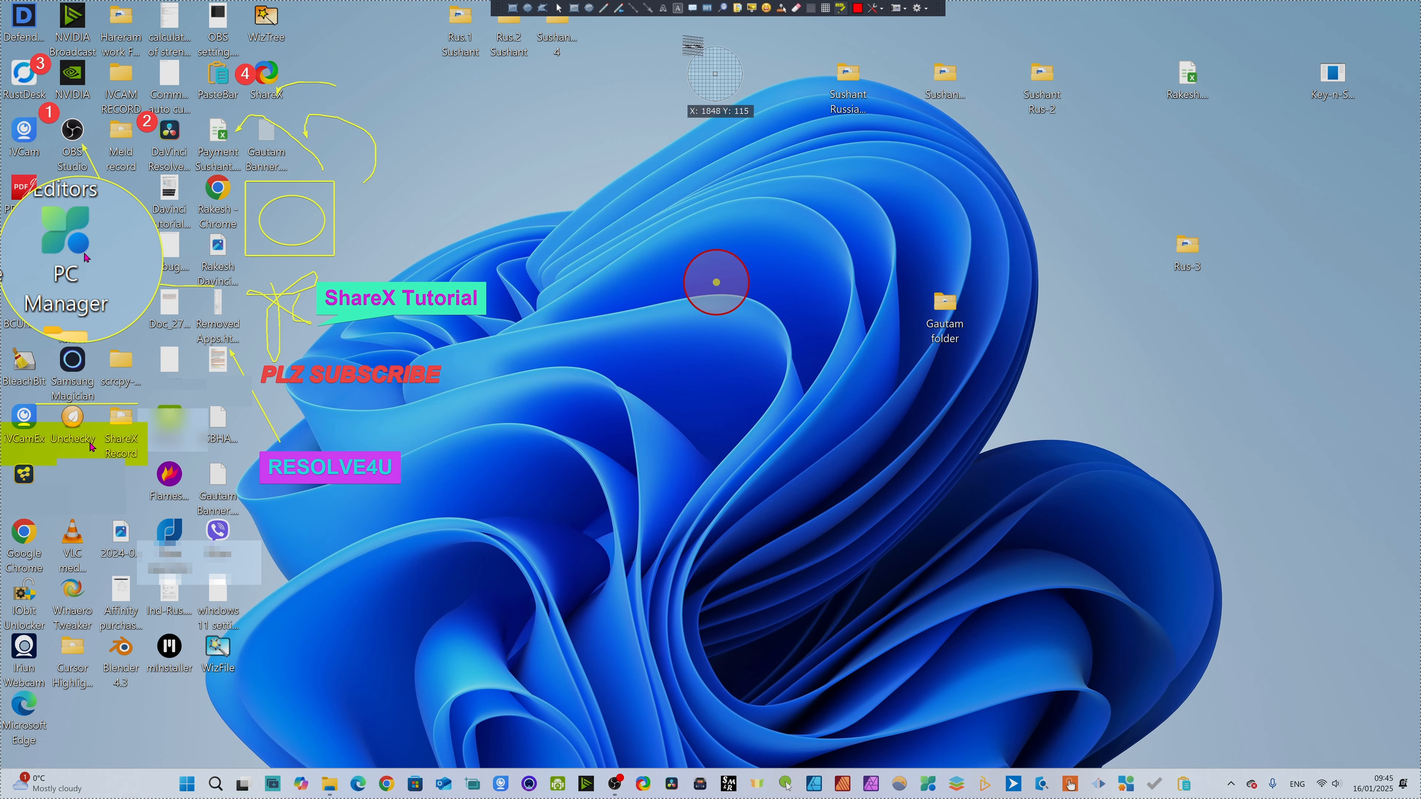
pyautogui.click(543, 8)
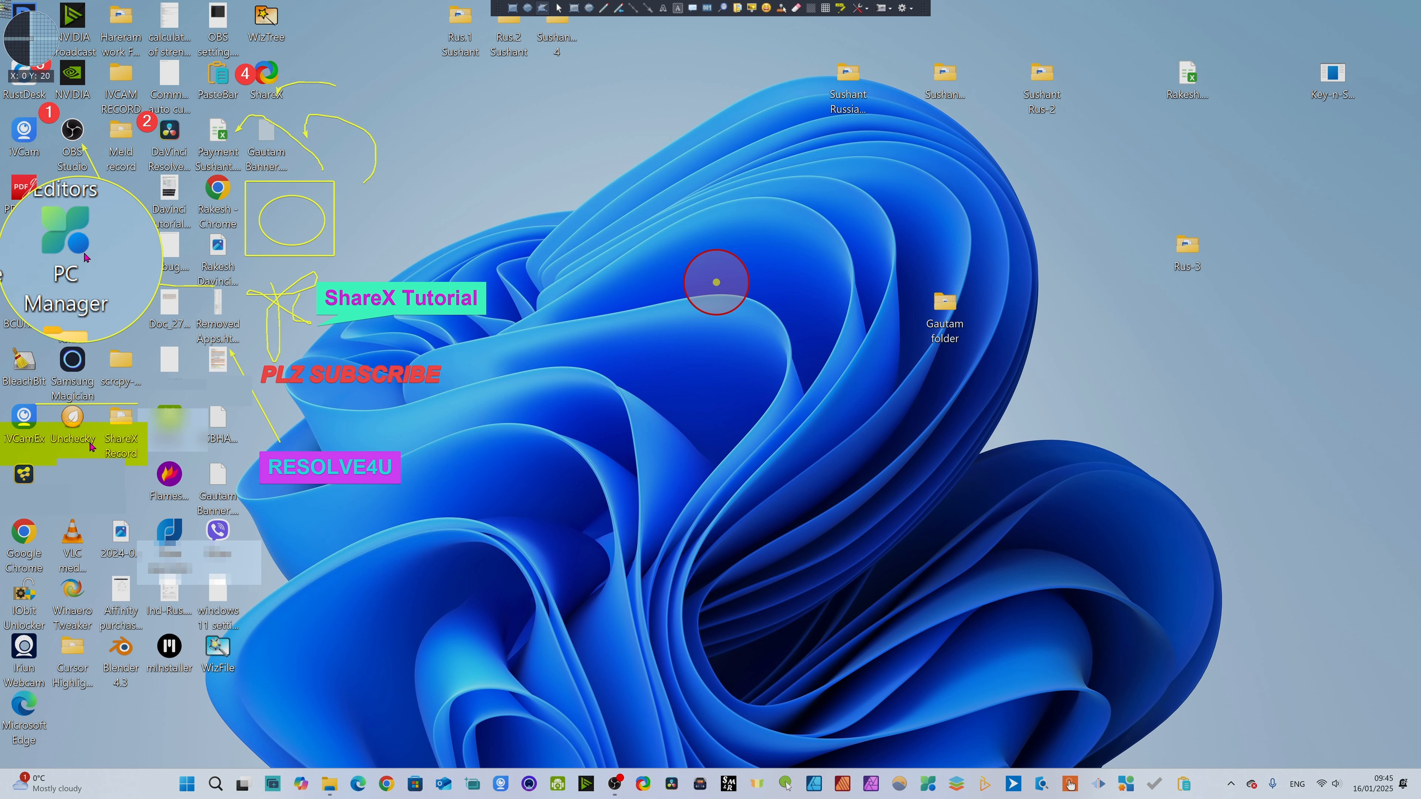
pyautogui.moveTo(28, 671)
pyautogui.mouseDown()
pyautogui.moveTo(273, 682)
pyautogui.moveTo(539, 651)
pyautogui.moveTo(768, 588)
pyautogui.moveTo(886, 455)
pyautogui.moveTo(910, 289)
pyautogui.moveTo(999, 217)
pyautogui.moveTo(873, 168)
pyautogui.moveTo(794, 71)
pyautogui.mouseUp()
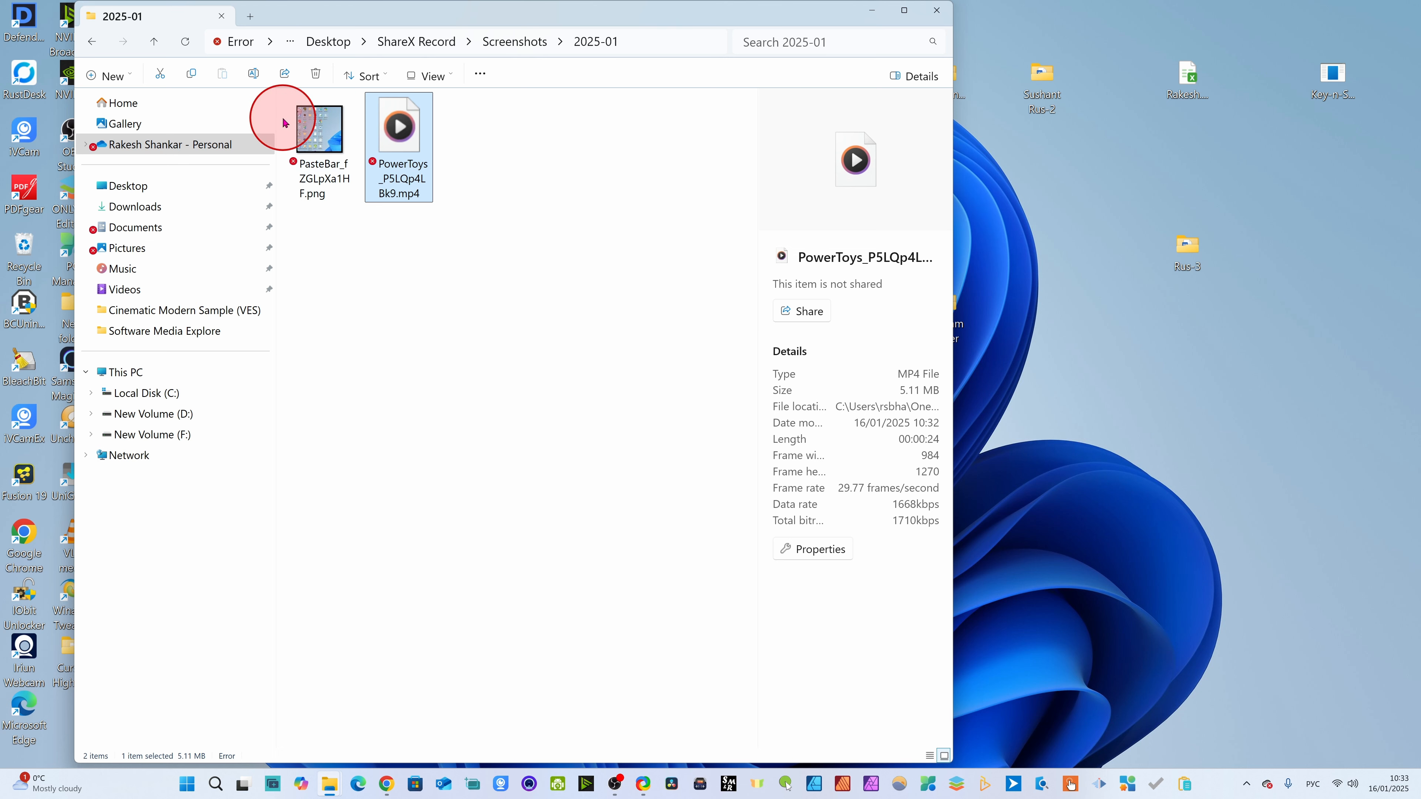
# - Open the screenshot "PasteBar_fZGLpXa1HF.png" from the ShareX Record Screenshots folder 2025-01
pyautogui.click(320, 138)
pyautogui.doubleClick(320, 139)
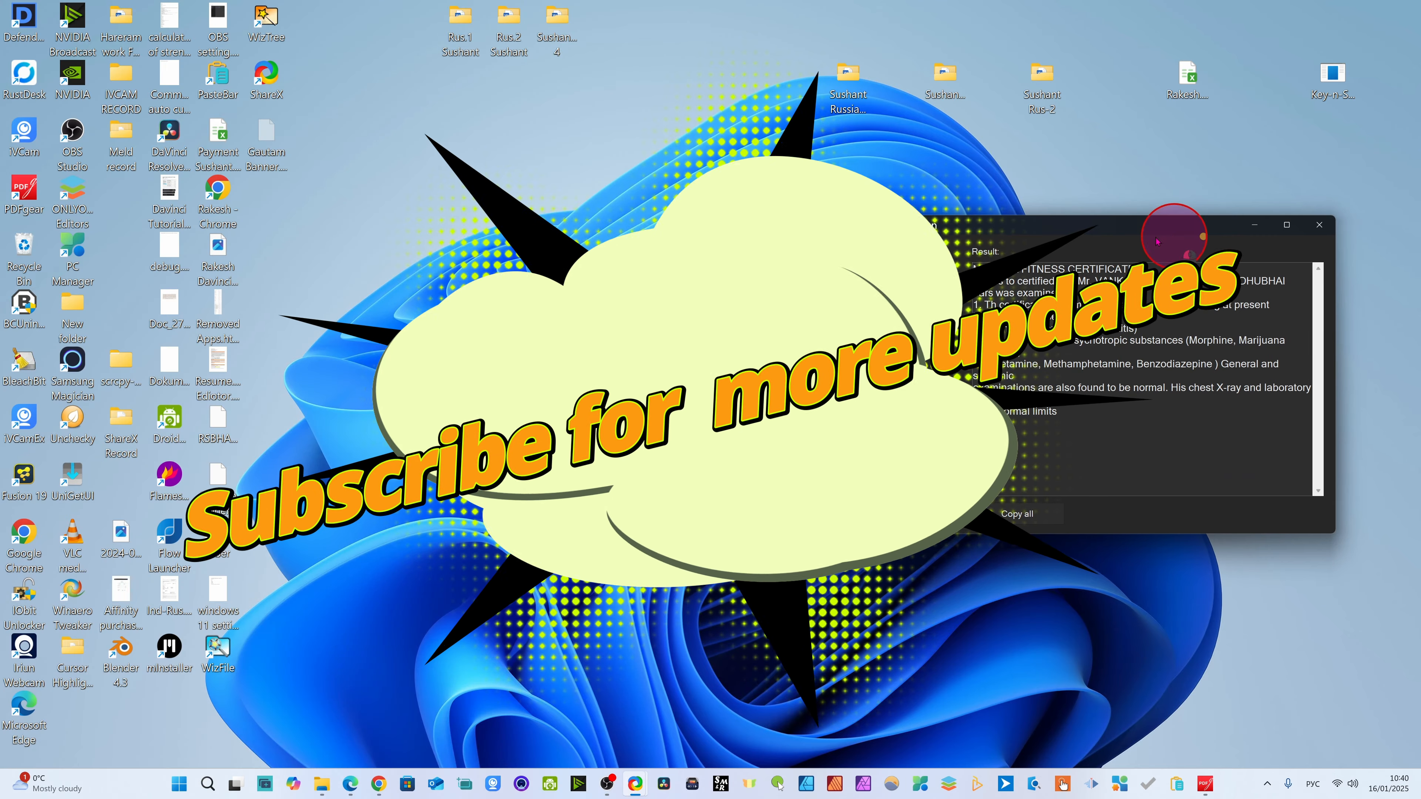
# - Move the Optical character recognition window toward the middle of the desktop and make it taller
pyautogui.moveTo(1157, 240); pyautogui.dragTo(769, 238)
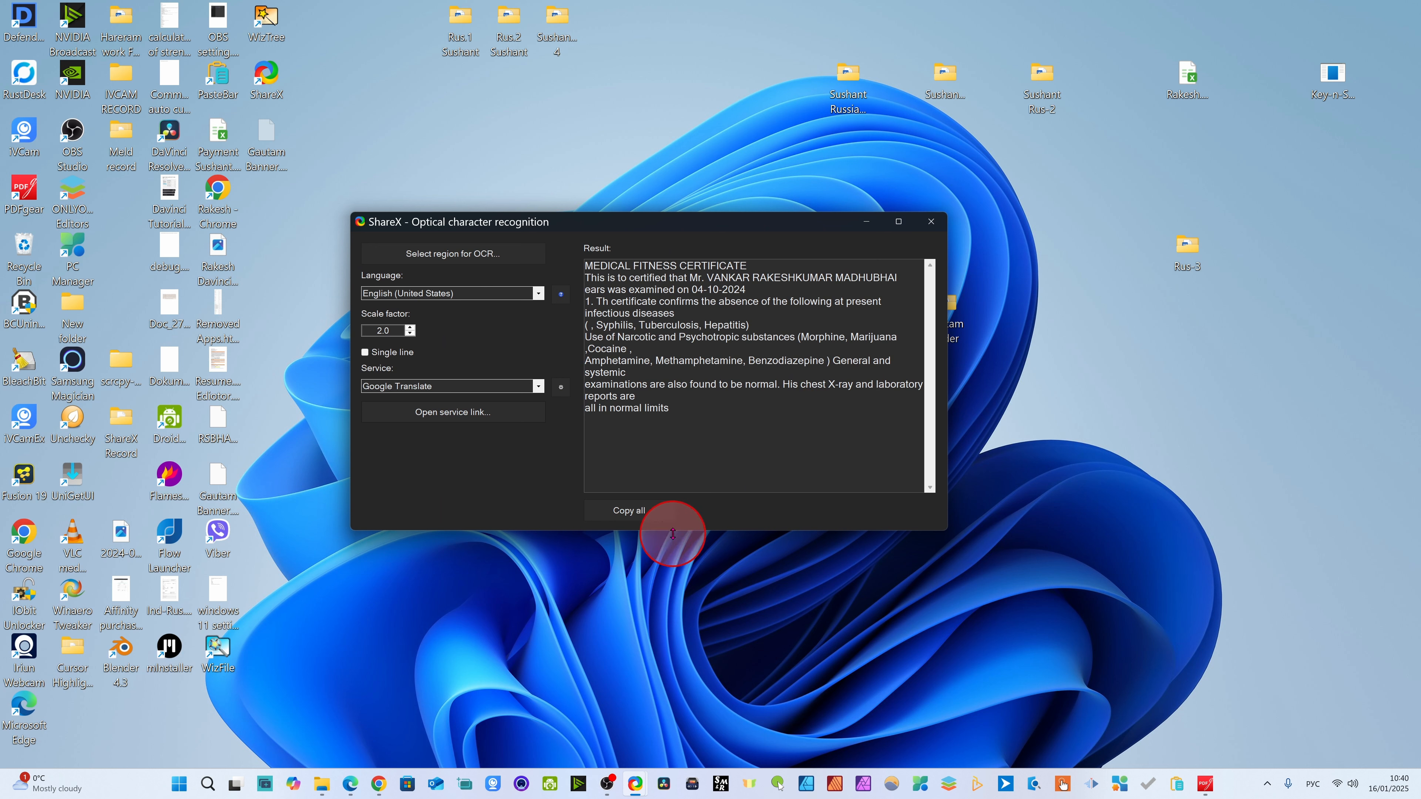
pyautogui.moveTo(676, 531); pyautogui.dragTo(669, 593)
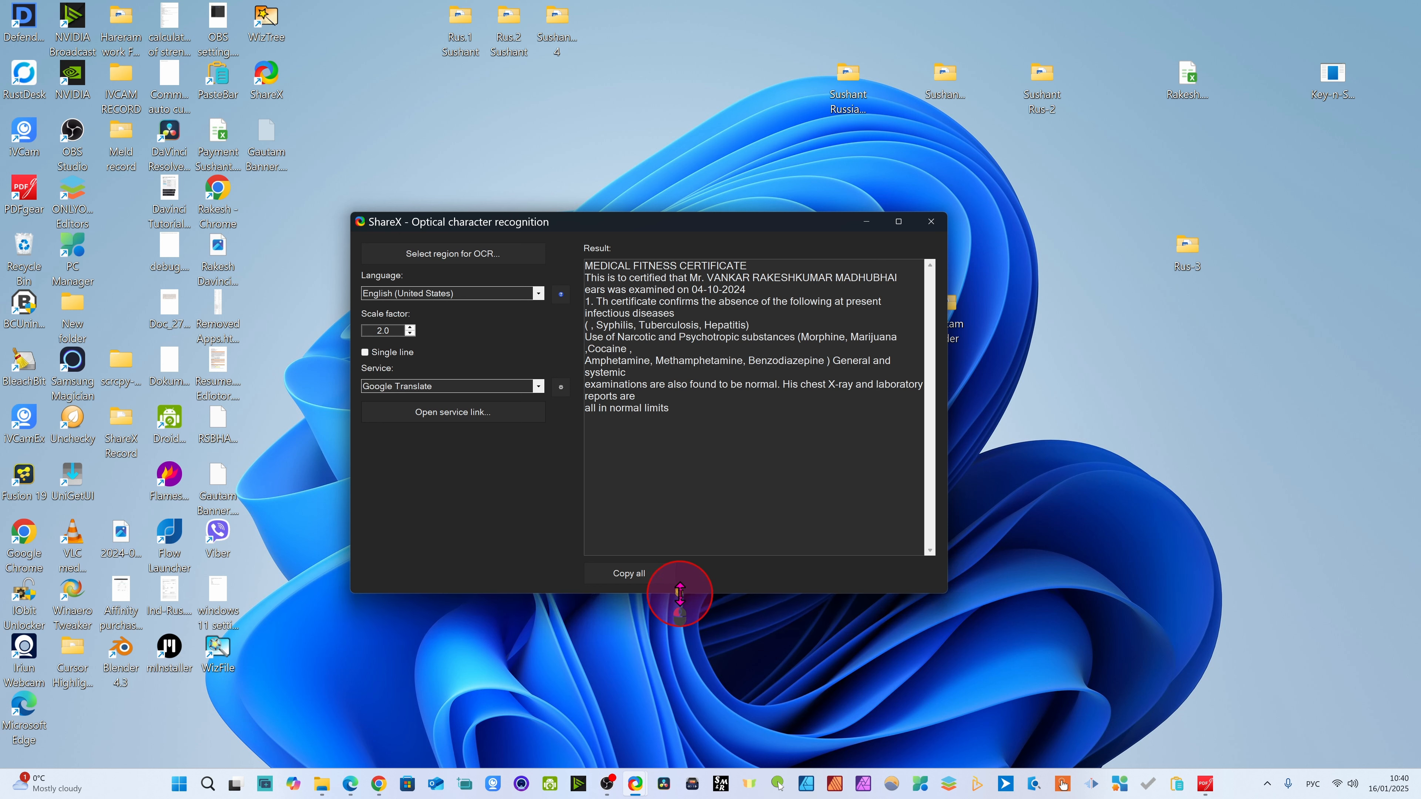